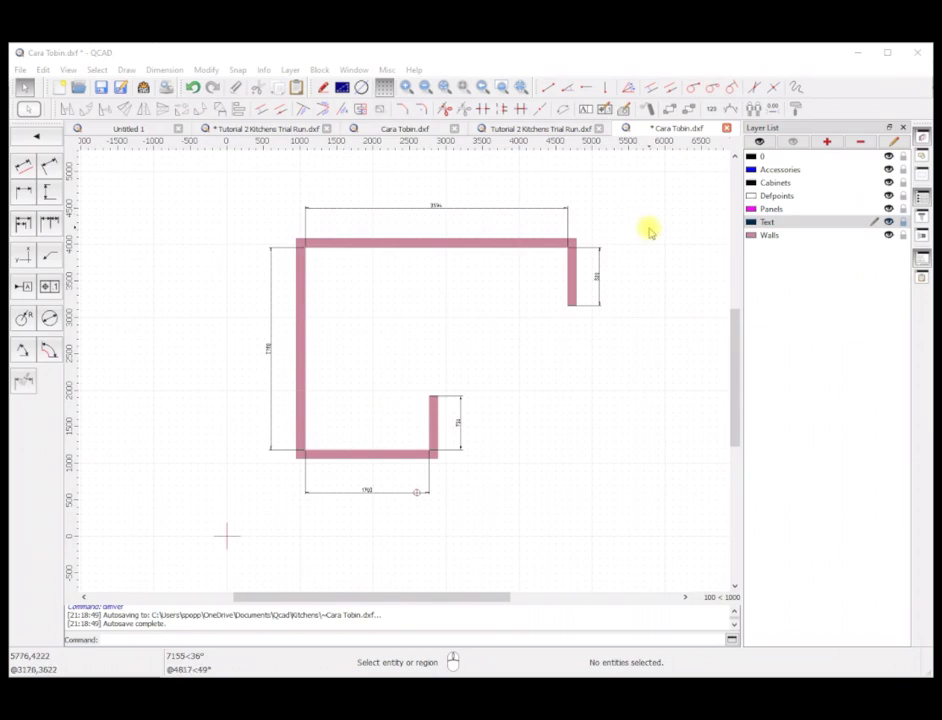
On the Walls layer, offset the upper wall's inner edge into the room by 50, then offset that new line by another 50.
left_click(769, 235)
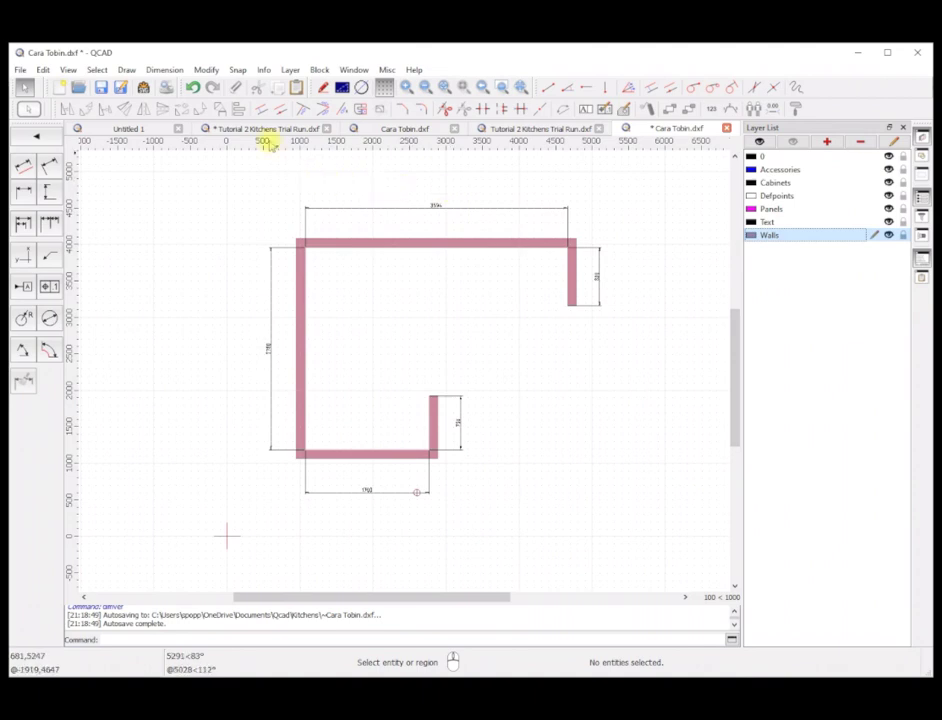
left_click(260, 112)
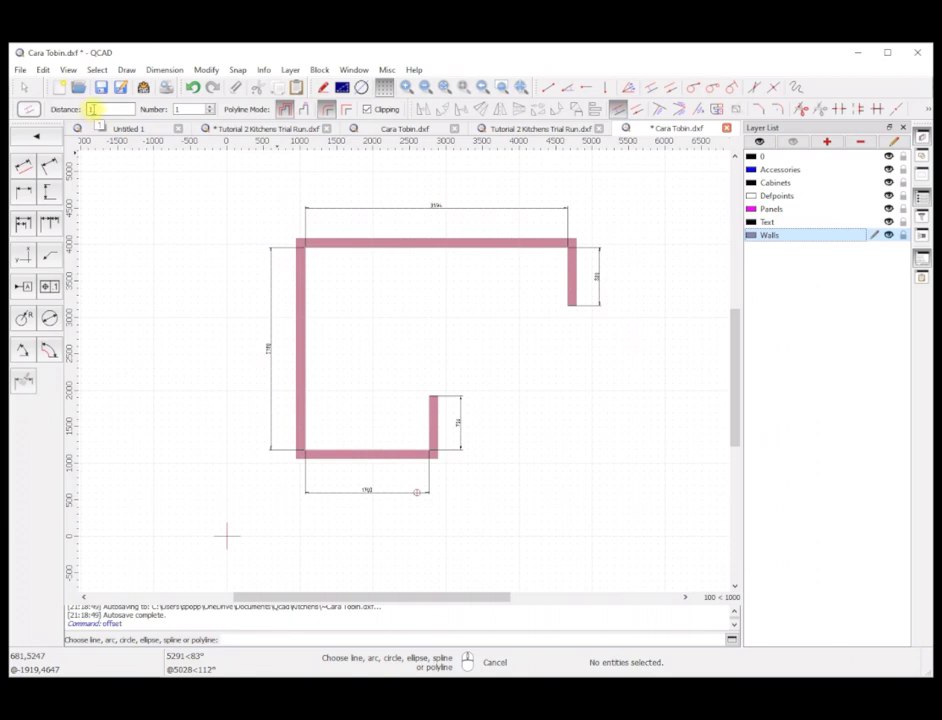
double_click(91, 109)
type("5")
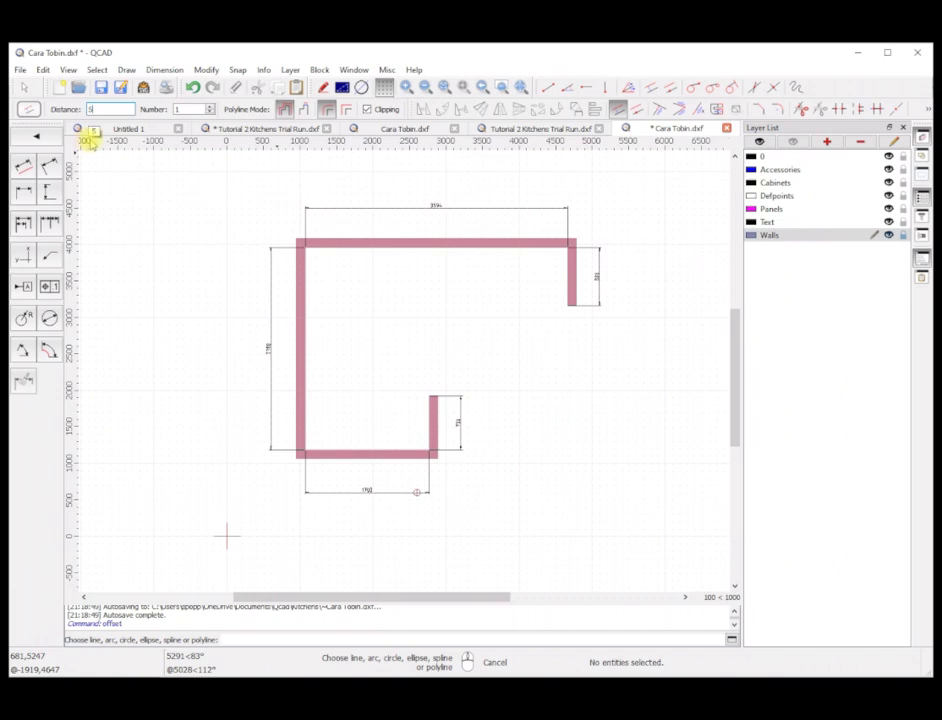
type("0")
left_click(177, 110)
double_click(180, 109)
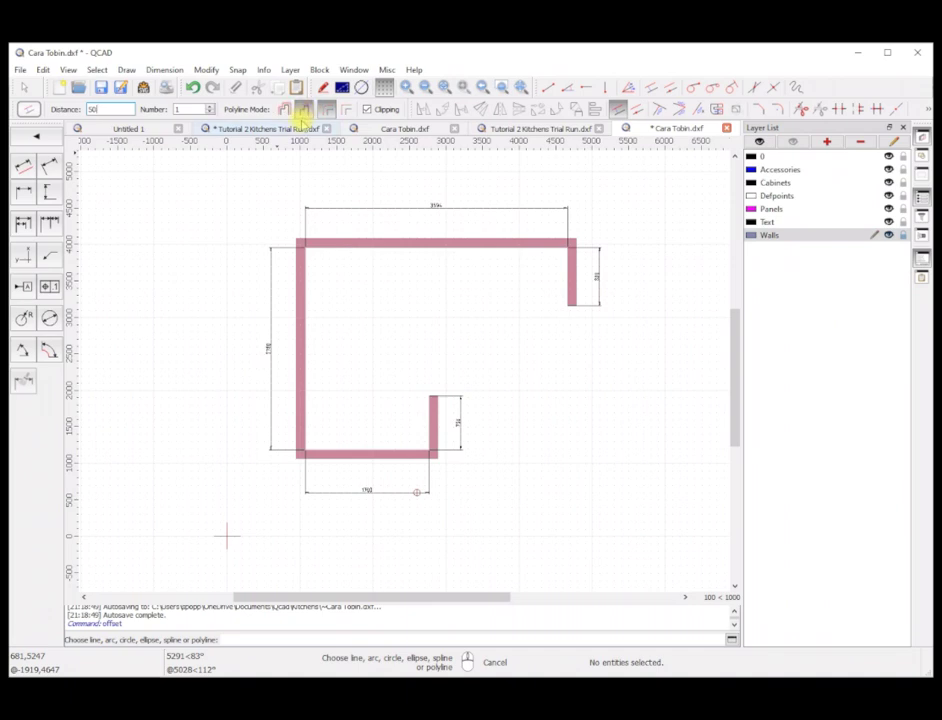
left_click(302, 110)
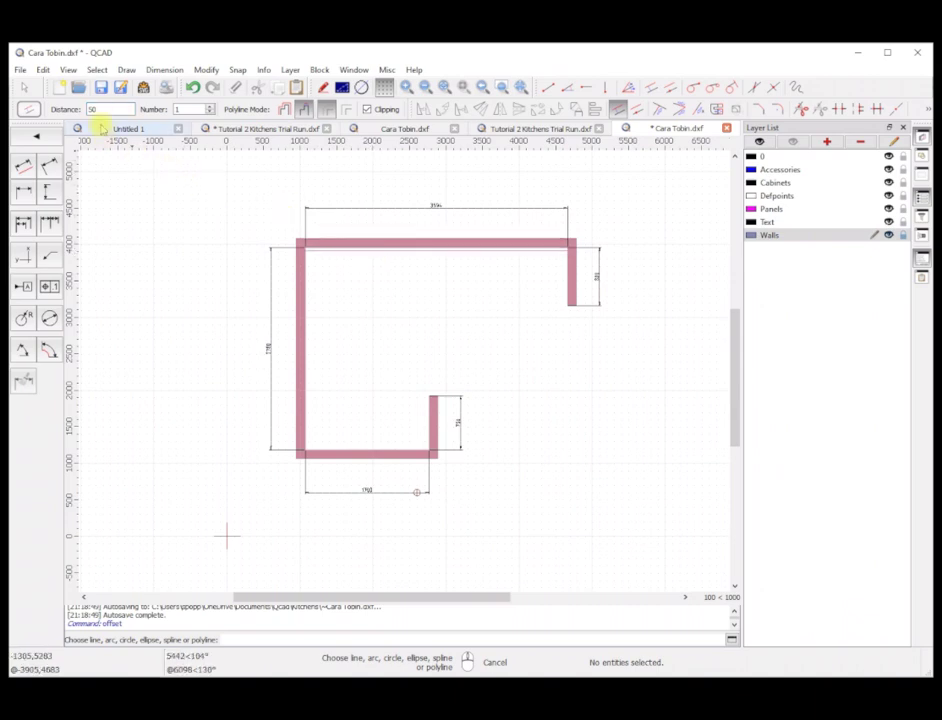
double_click(101, 109)
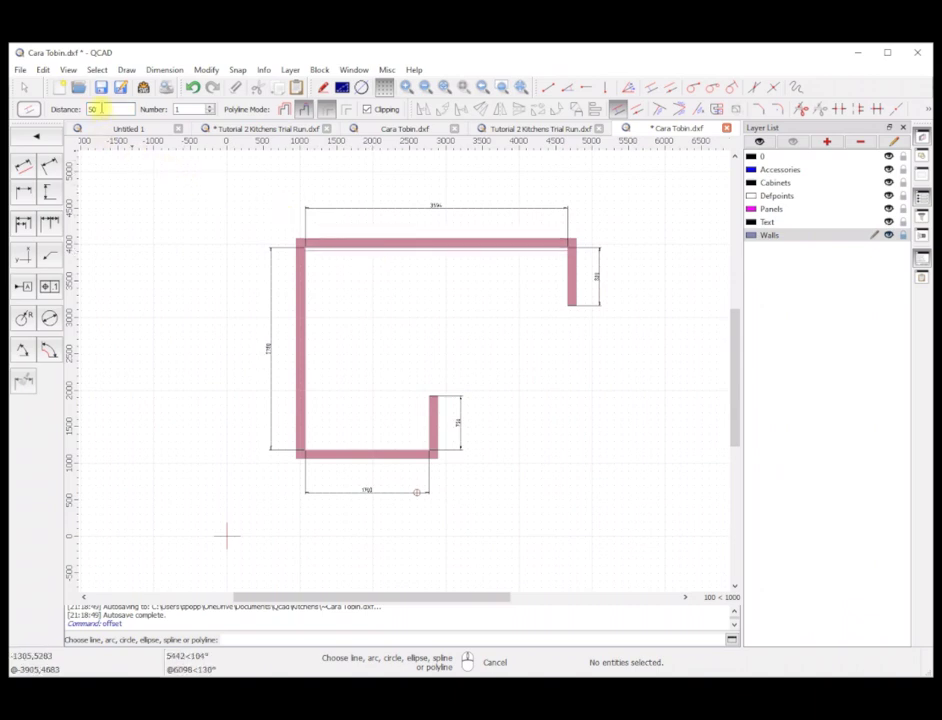
left_click(338, 252)
Offset vertical guide lines leftward from the right wall's inner edge at successive distances of 16, 500 and 804.
double_click(103, 109)
type("16")
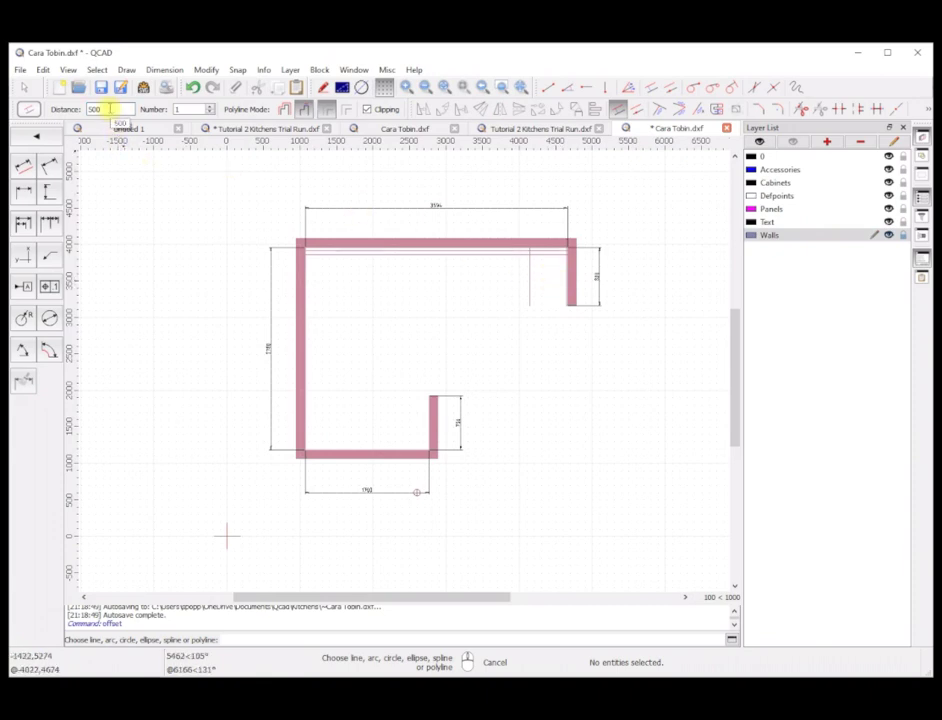
double_click(108, 108)
type("804")
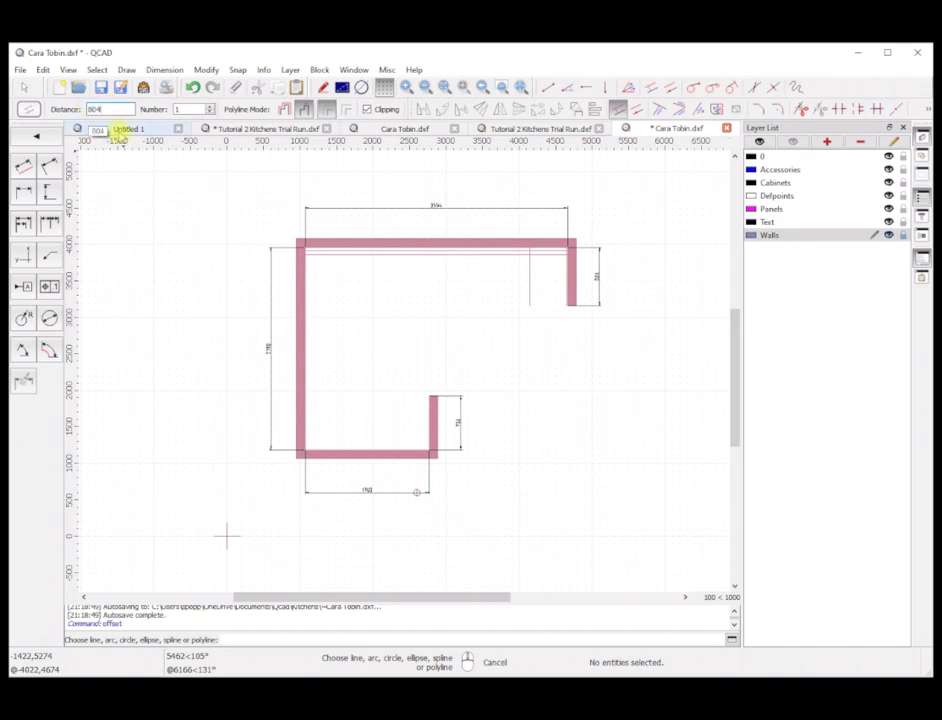
right_click(515, 285)
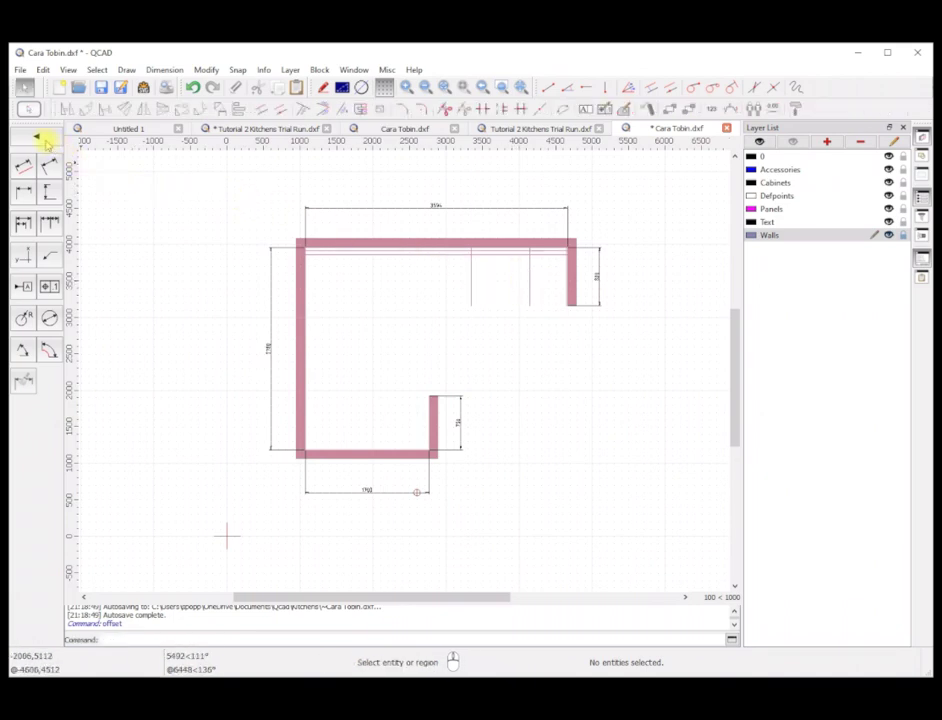
Set up a sized rectangle on the Cabinets layer with a width of 500 and a height of 580.
left_click(36, 139)
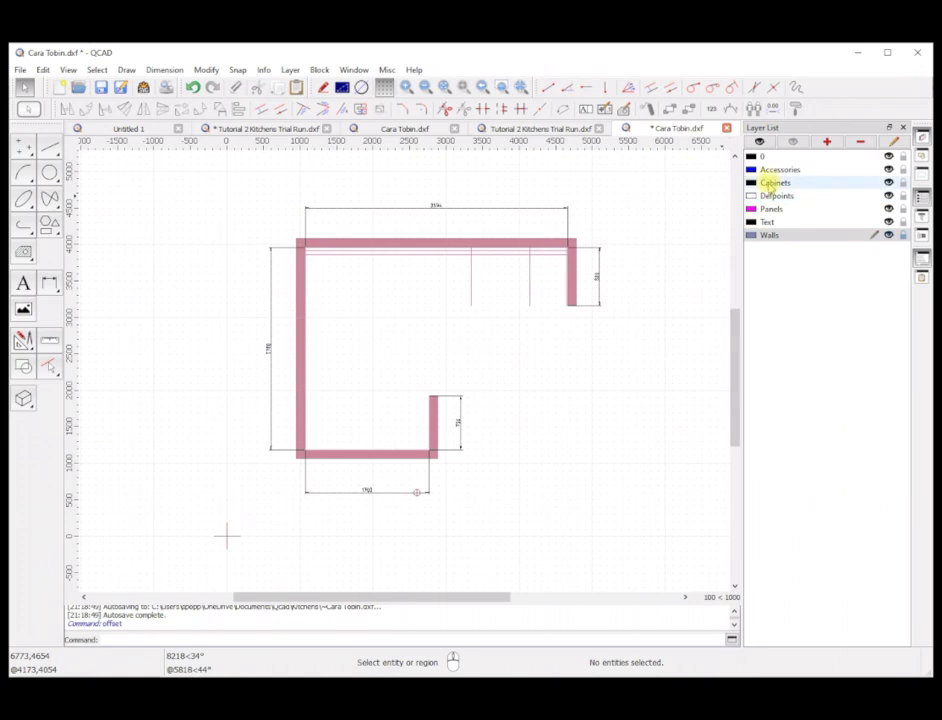
left_click(773, 183)
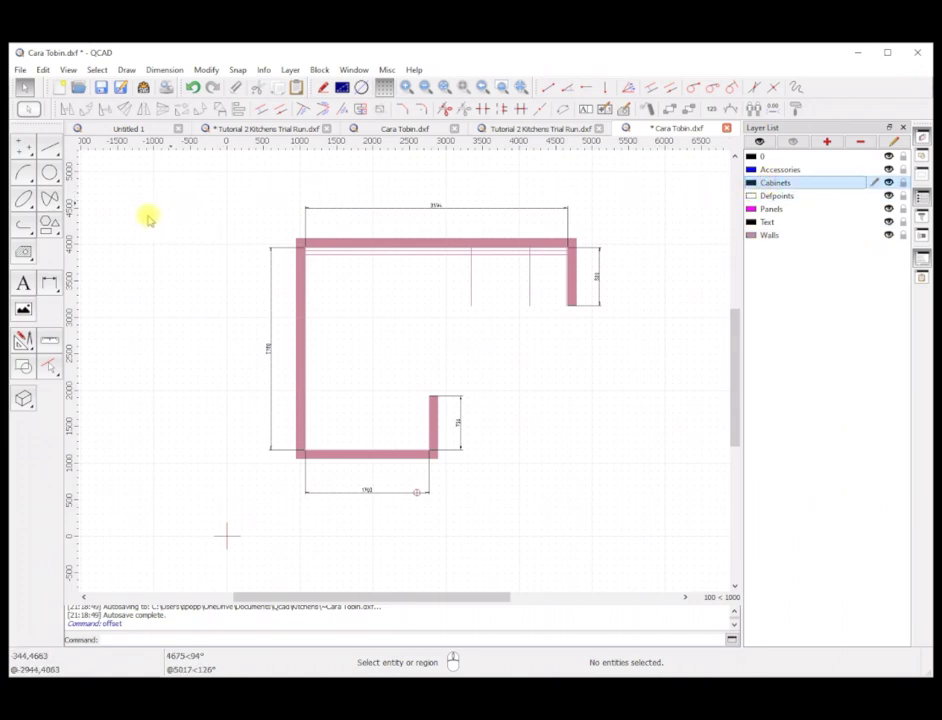
left_click(47, 225)
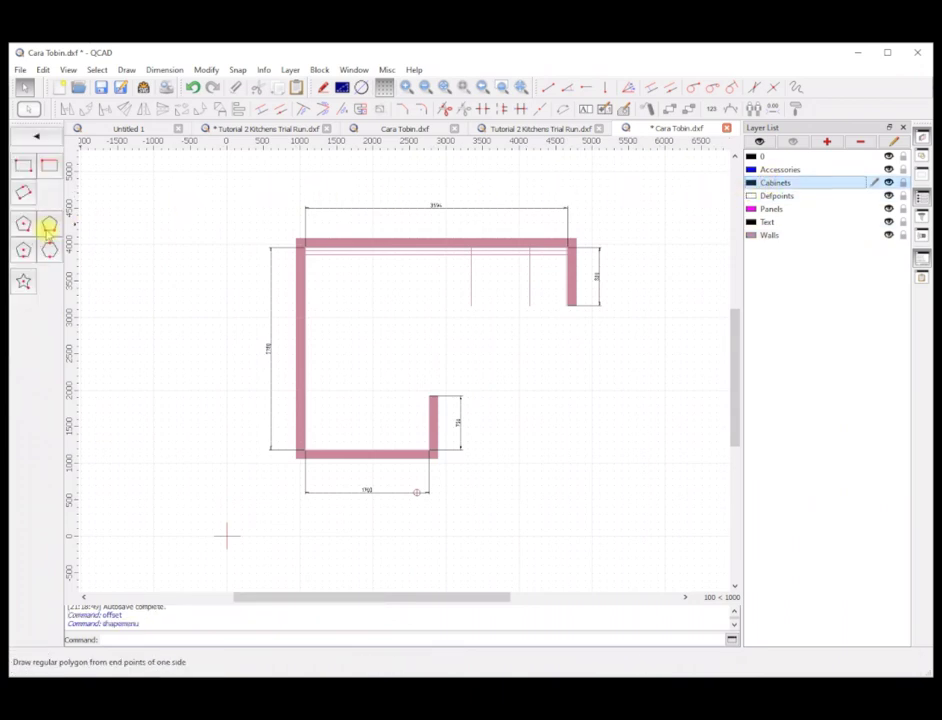
left_click(50, 167)
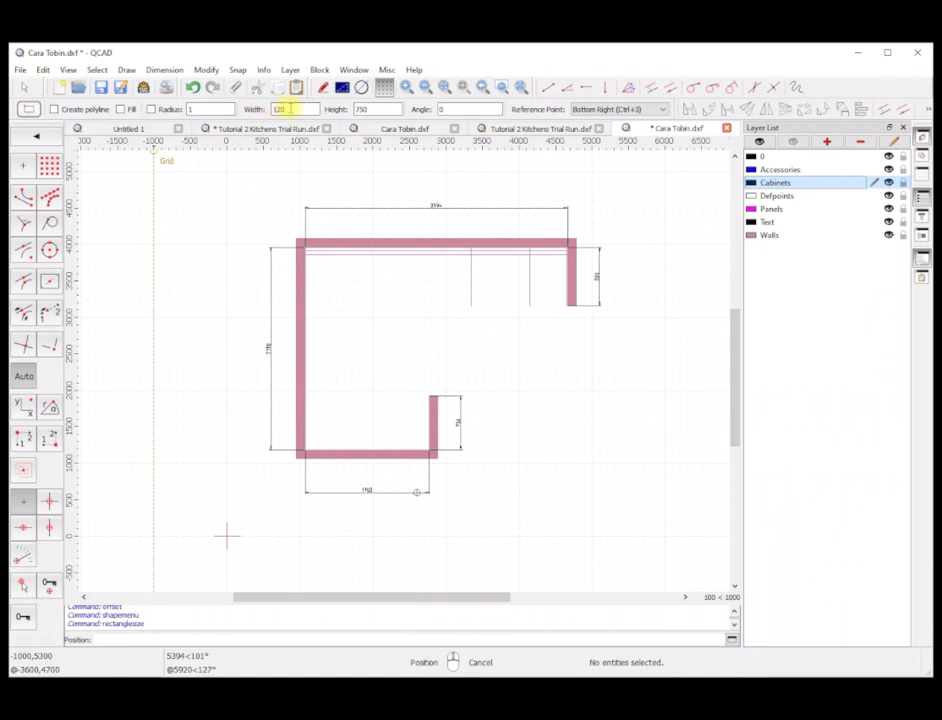
double_click(283, 109)
type("5")
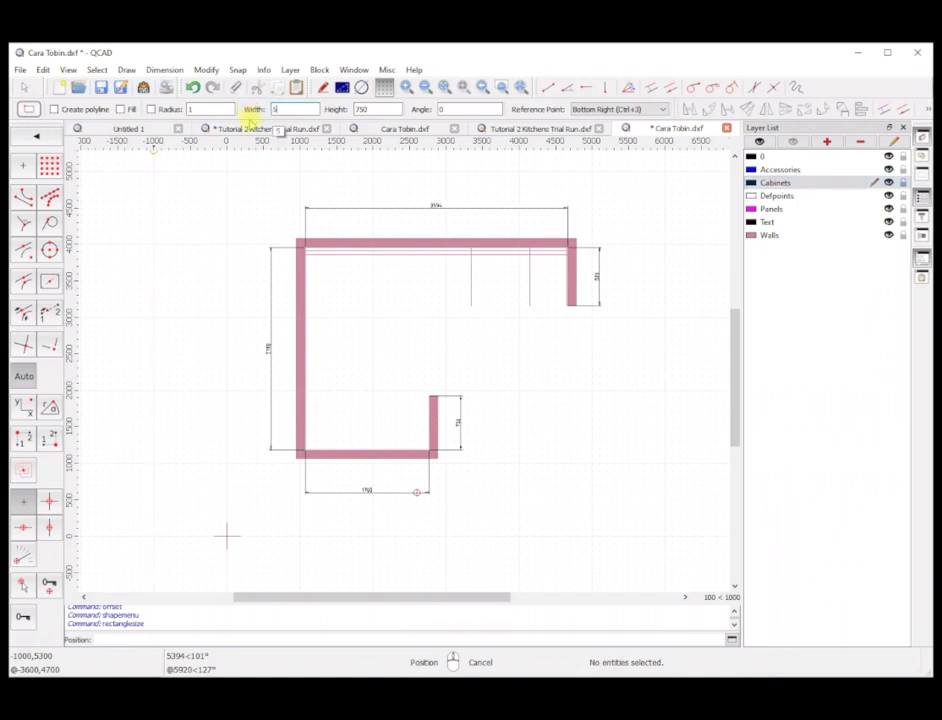
type("00")
double_click(362, 109)
left_click(350, 116)
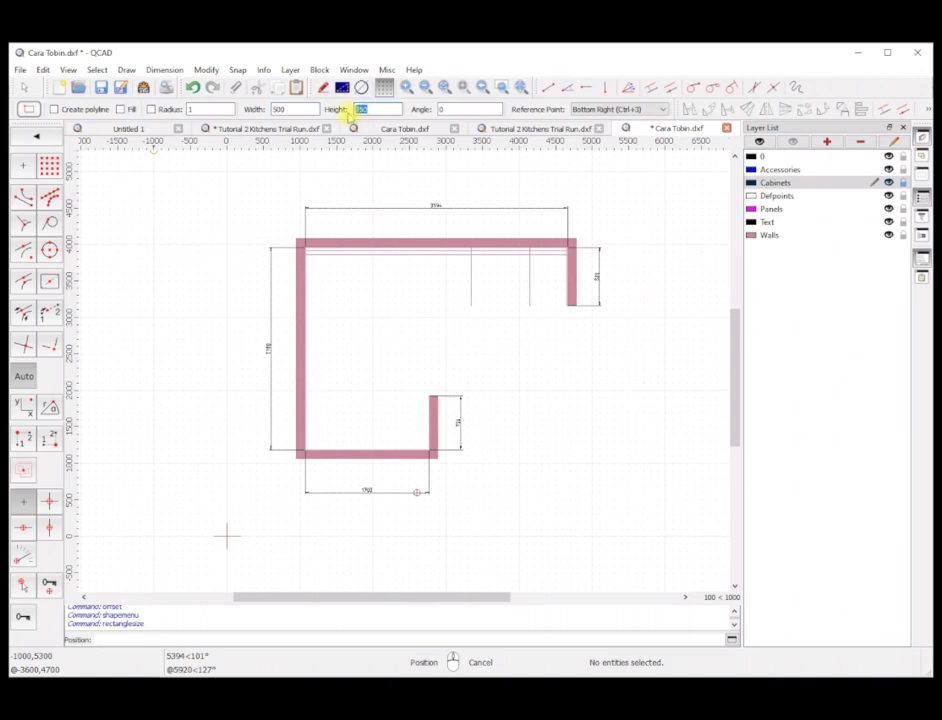
type("500")
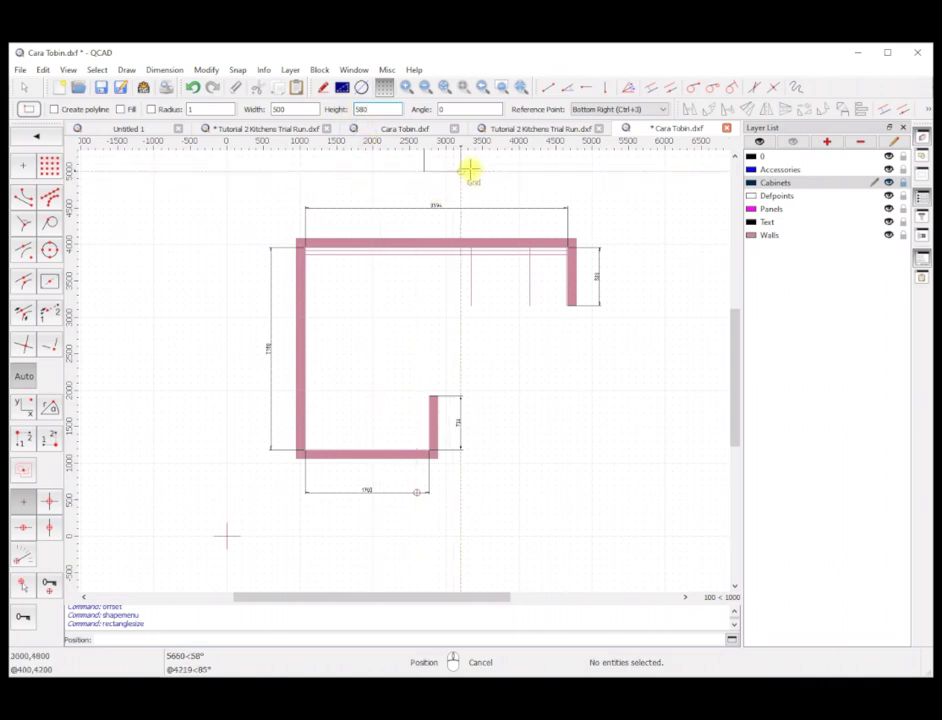
Place the cabinet rectangle by its Top Right reference point where the lower horizontal guide meets the vertical guide beside the right wall.
left_click(662, 111)
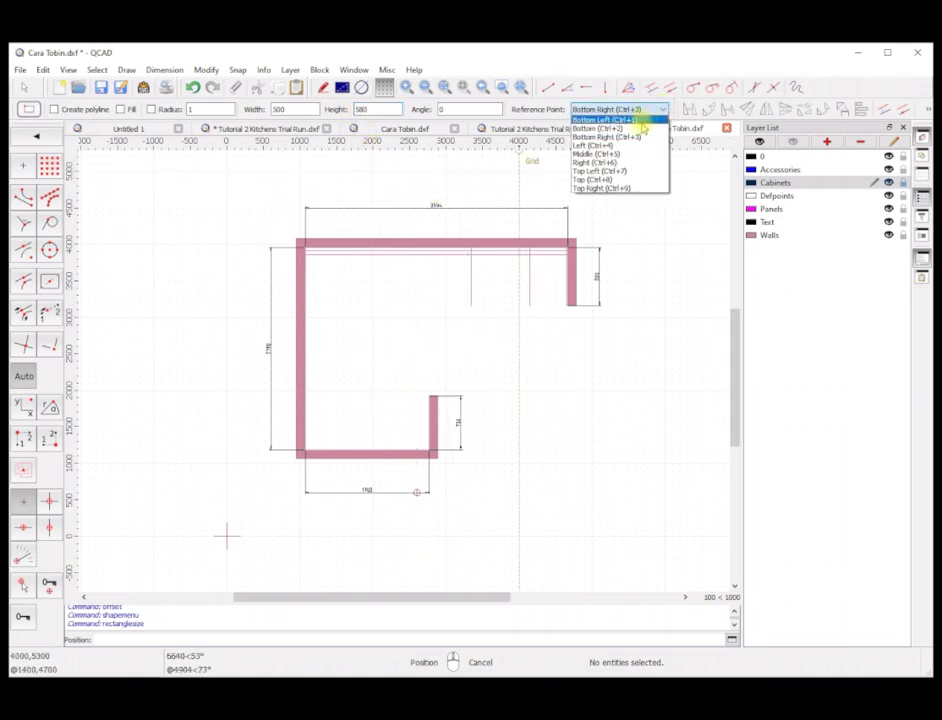
left_click(604, 188)
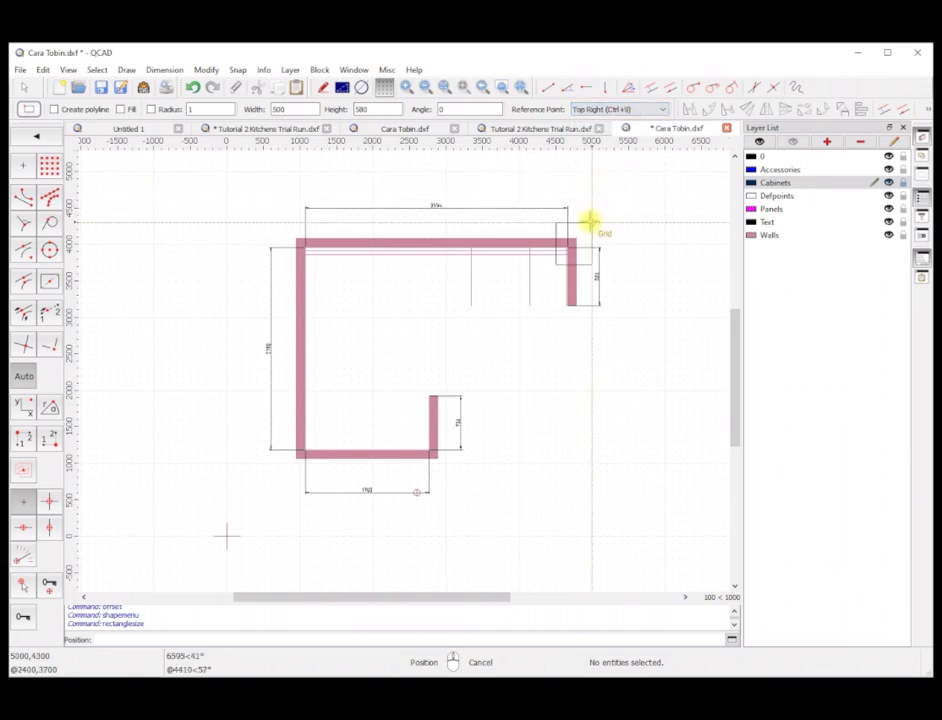
scroll(567, 248, "up", 1)
scroll(558, 259, "up", 1)
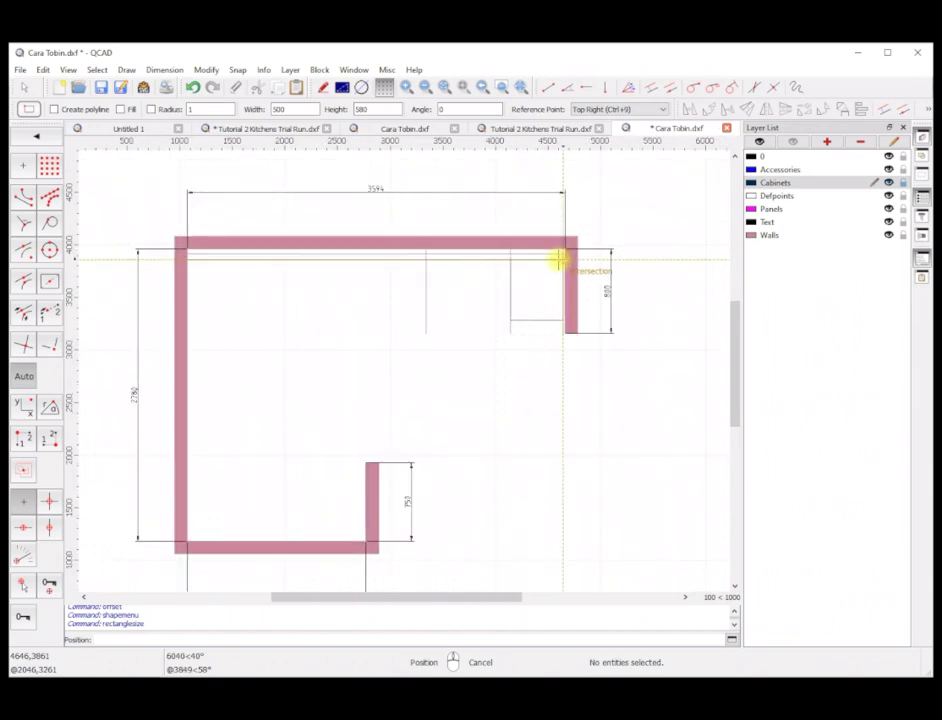
scroll(560, 261, "up", 1)
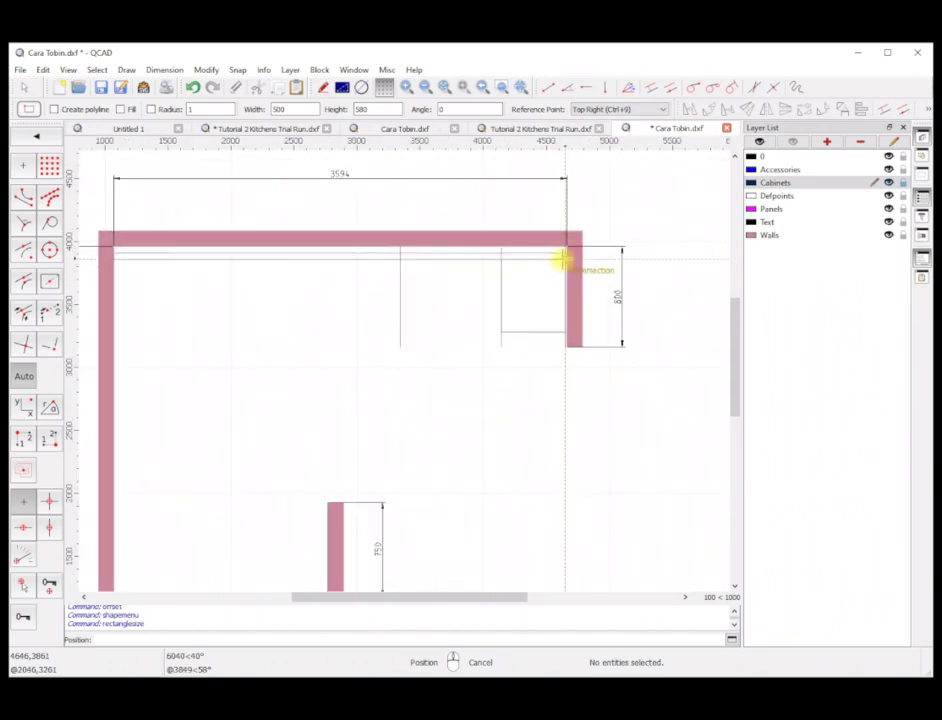
left_click(560, 259)
right_click(612, 211)
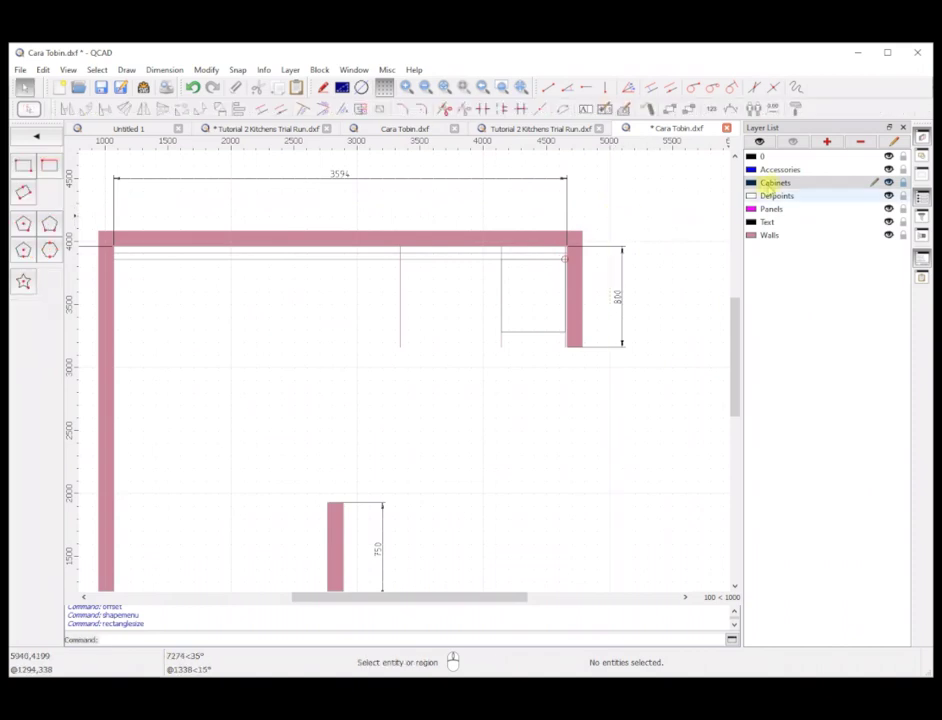
On the Accessories layer, place an 804 by 650 rectangle with its top-right corner where the upper horizontal guide meets the cabinet's left guide.
left_click(778, 170)
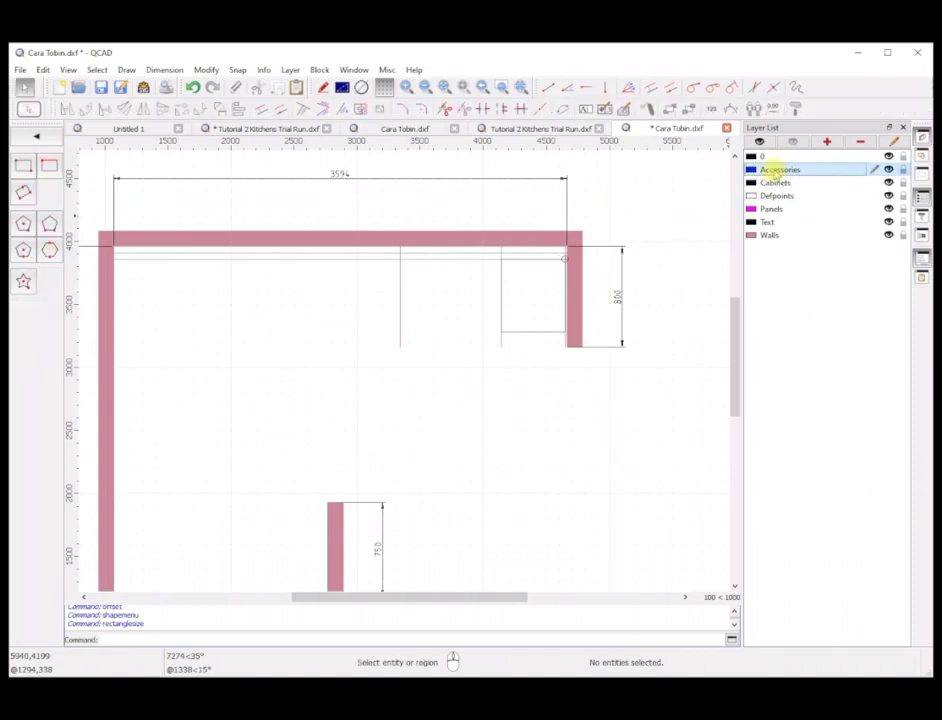
left_click(48, 168)
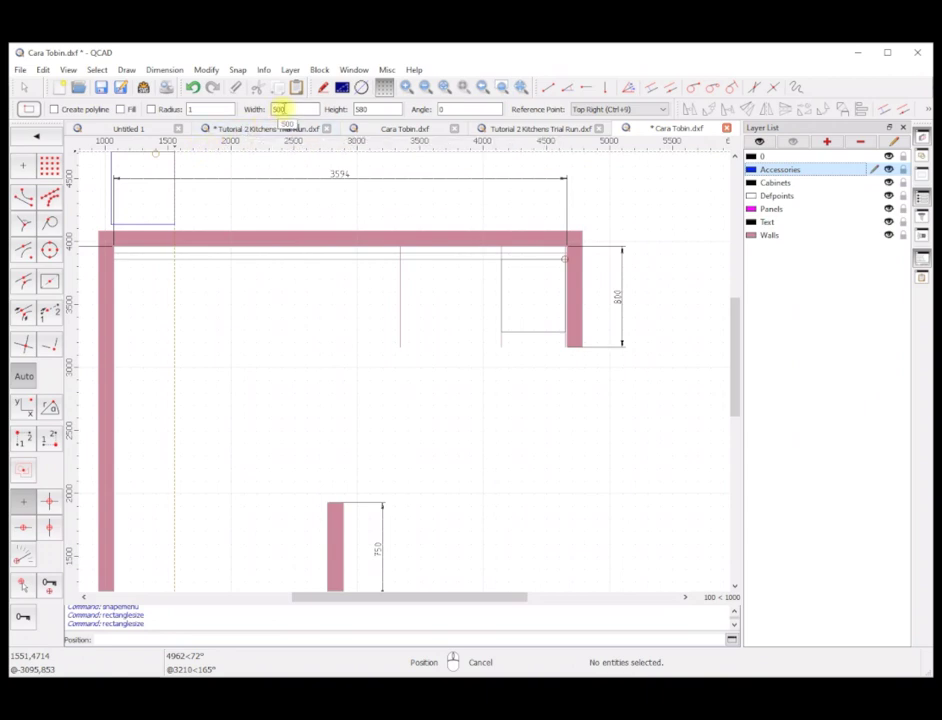
double_click(274, 109)
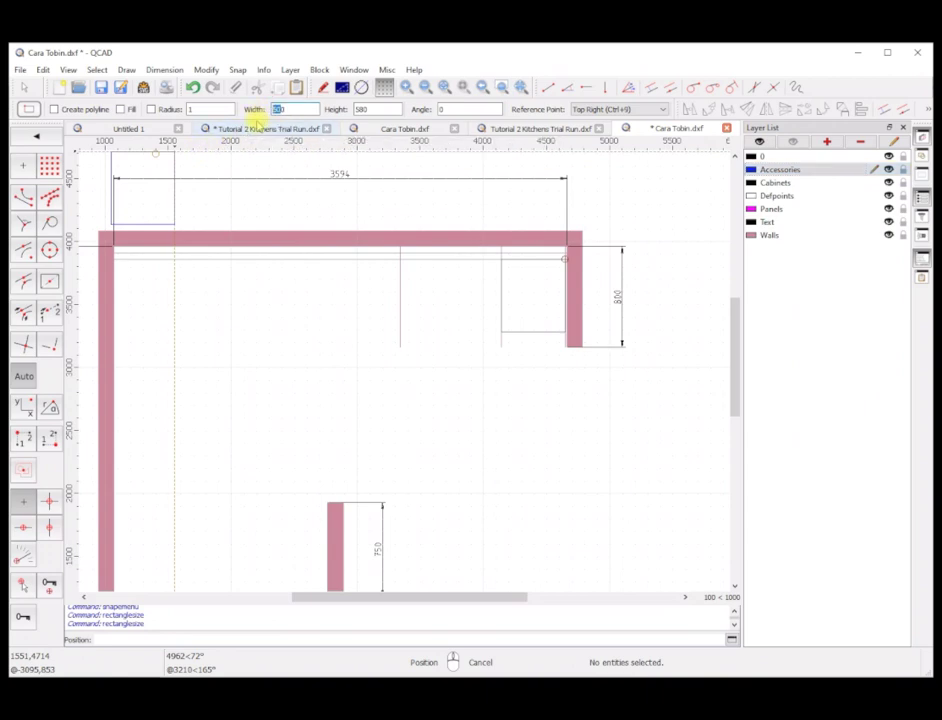
key("BackSpace")
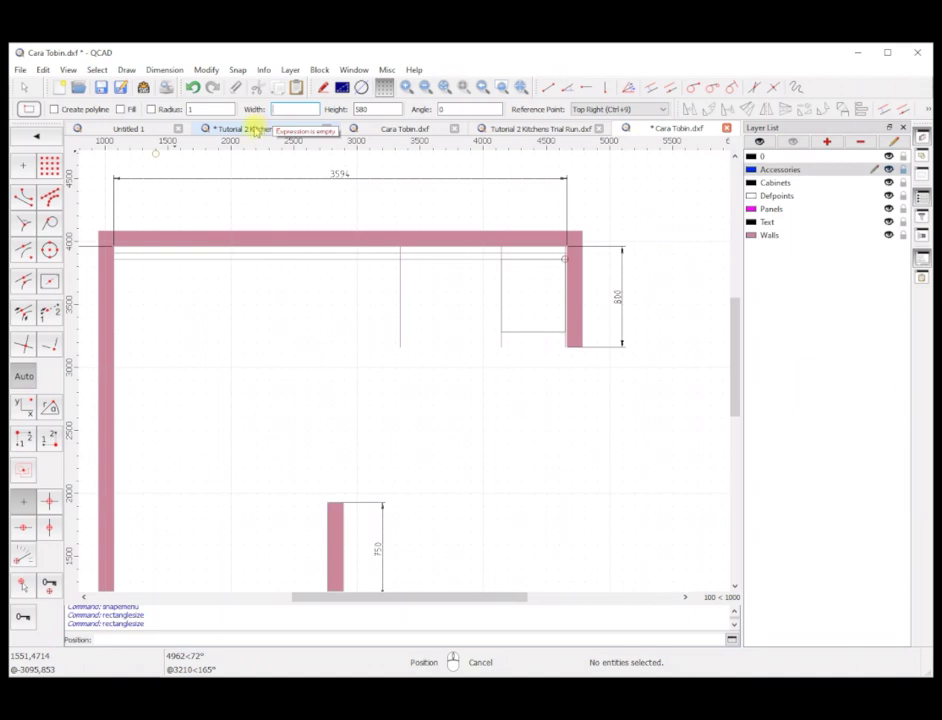
type("804")
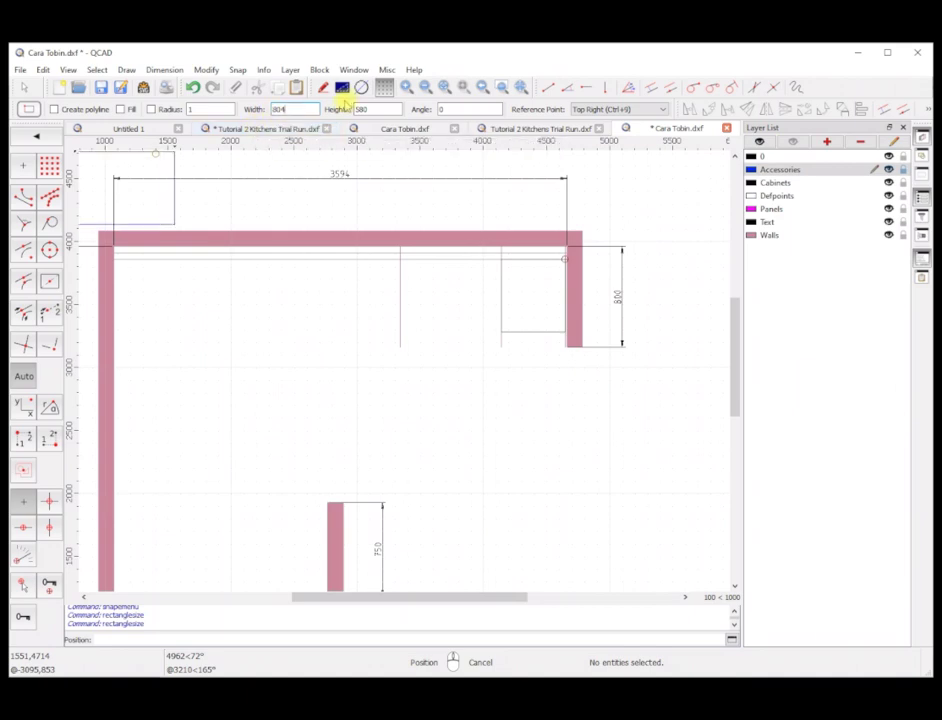
double_click(361, 108)
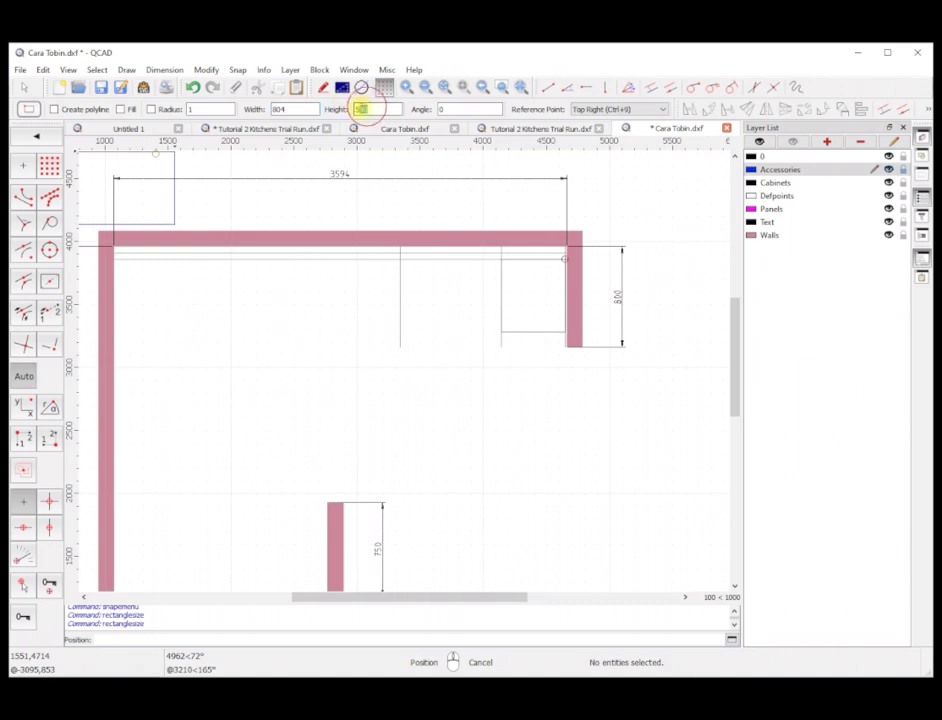
double_click(361, 108)
type("650")
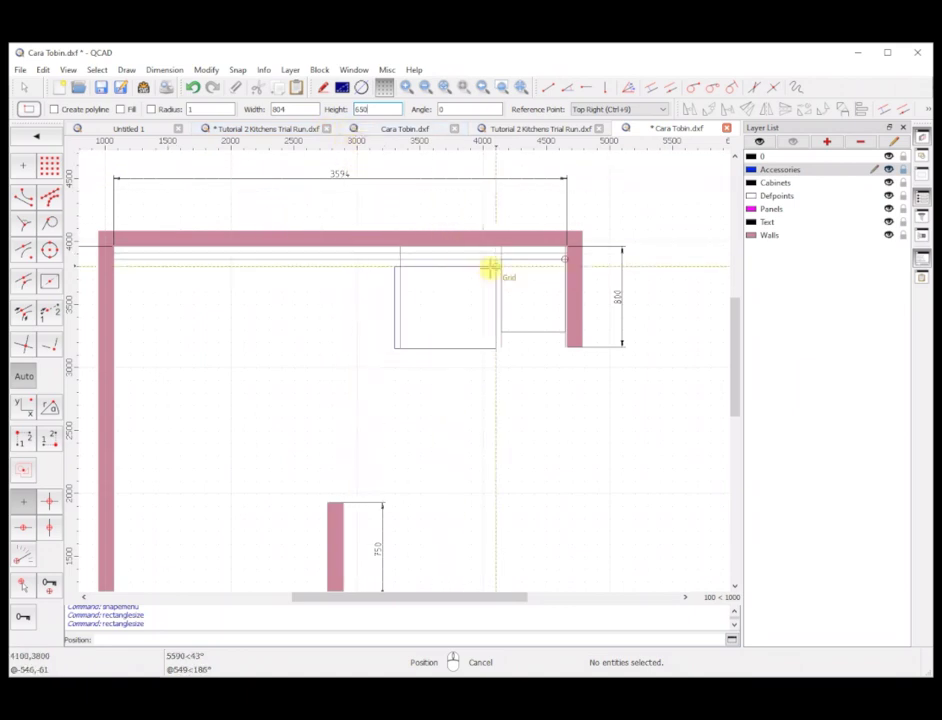
scroll(494, 264, "up", 1)
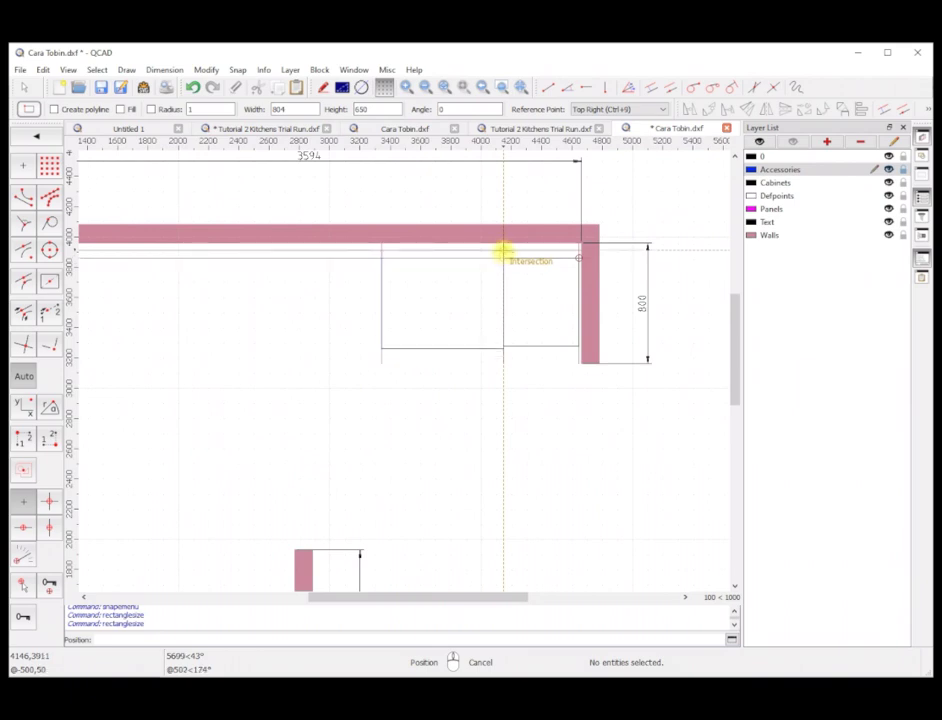
left_click(503, 252)
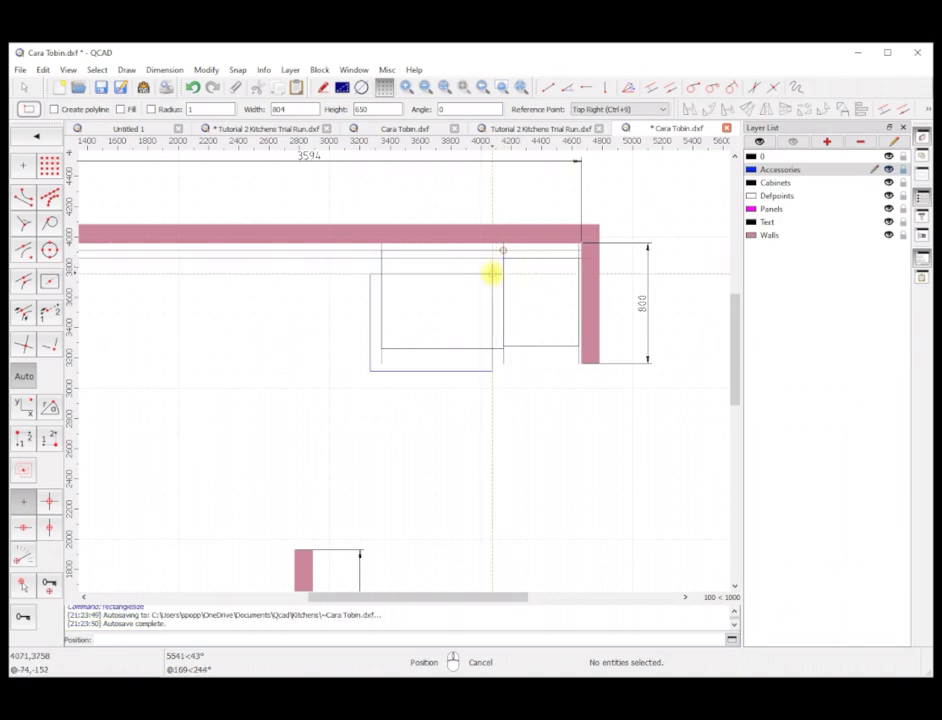
right_click(494, 276)
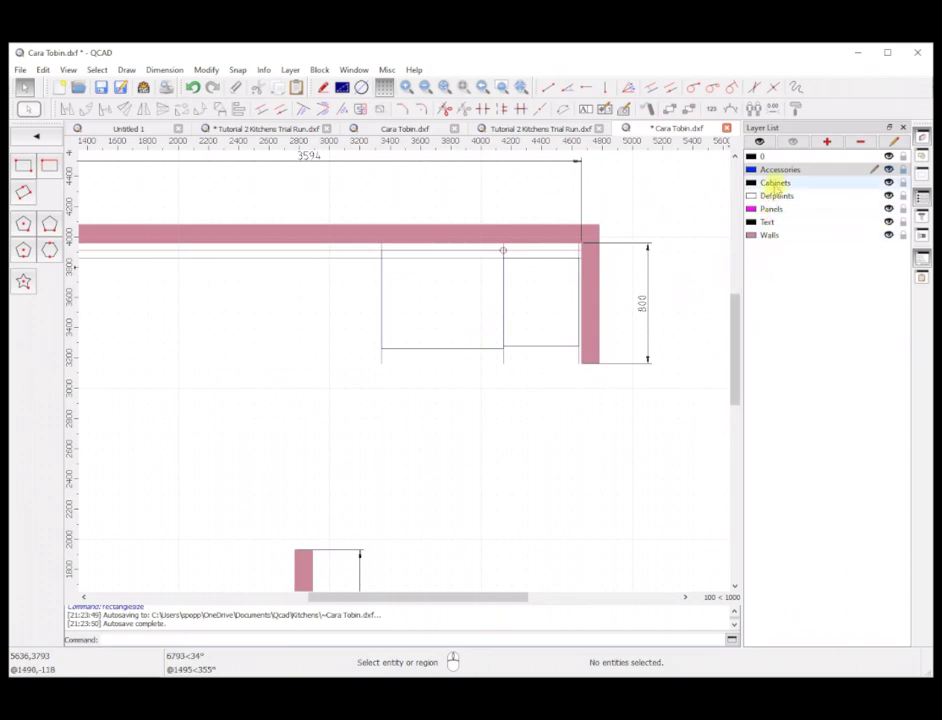
Set up a sized rectangle on the Cabinets layer with a width of 600 and a height of 560.
left_click(776, 184)
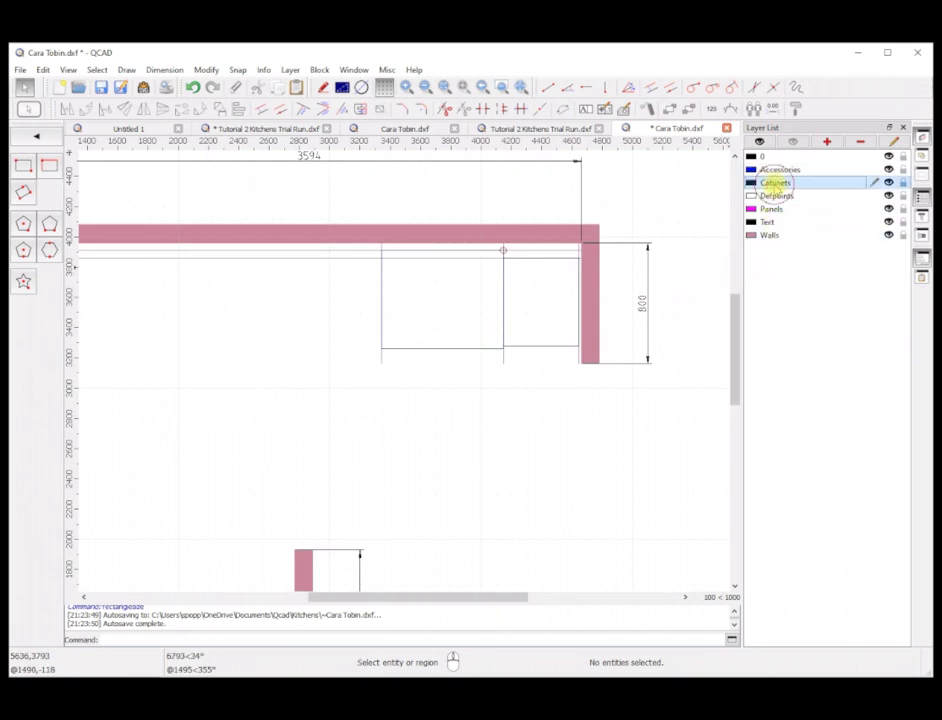
left_click(49, 169)
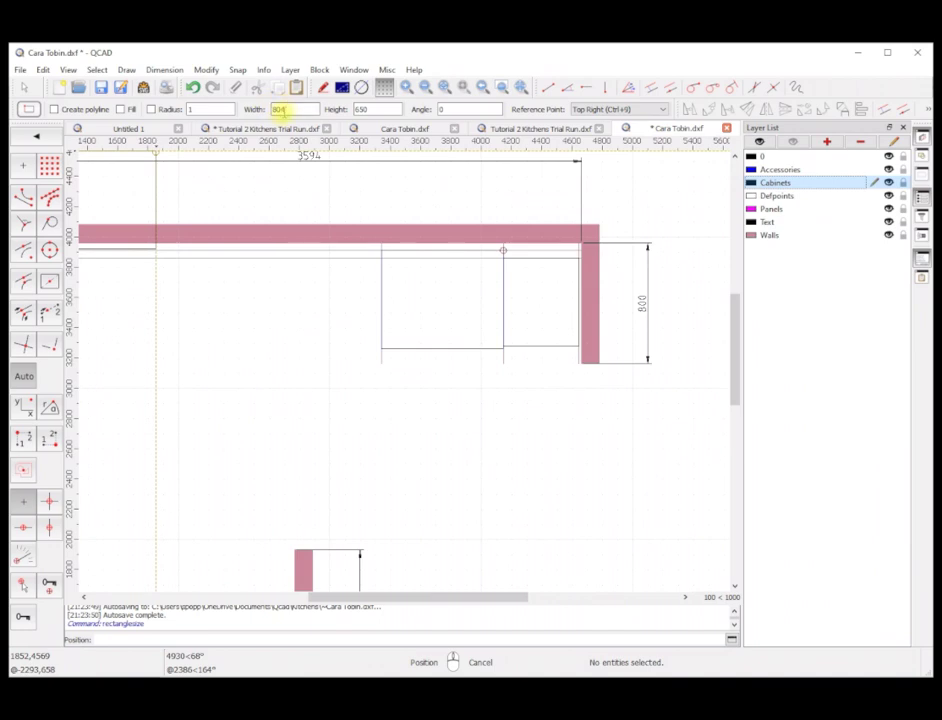
double_click(280, 110)
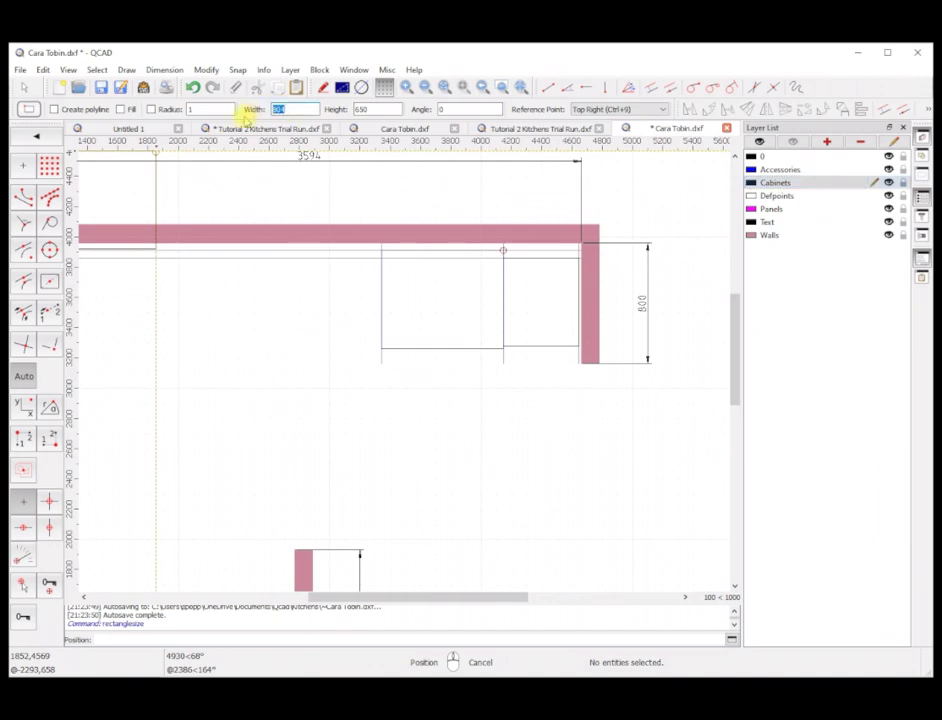
type("600")
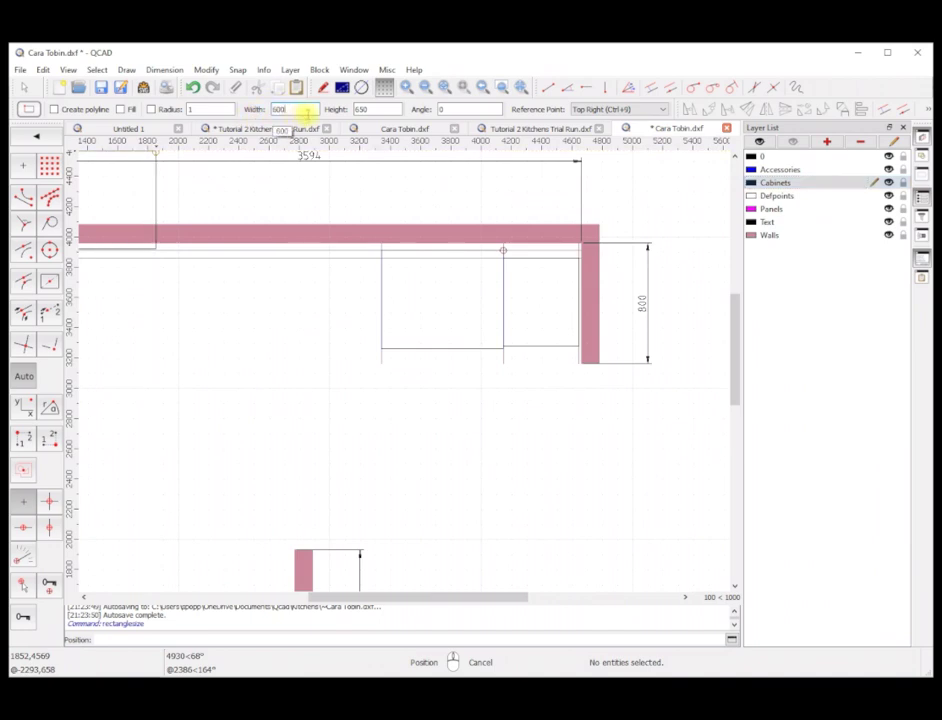
double_click(362, 110)
double_click(369, 112)
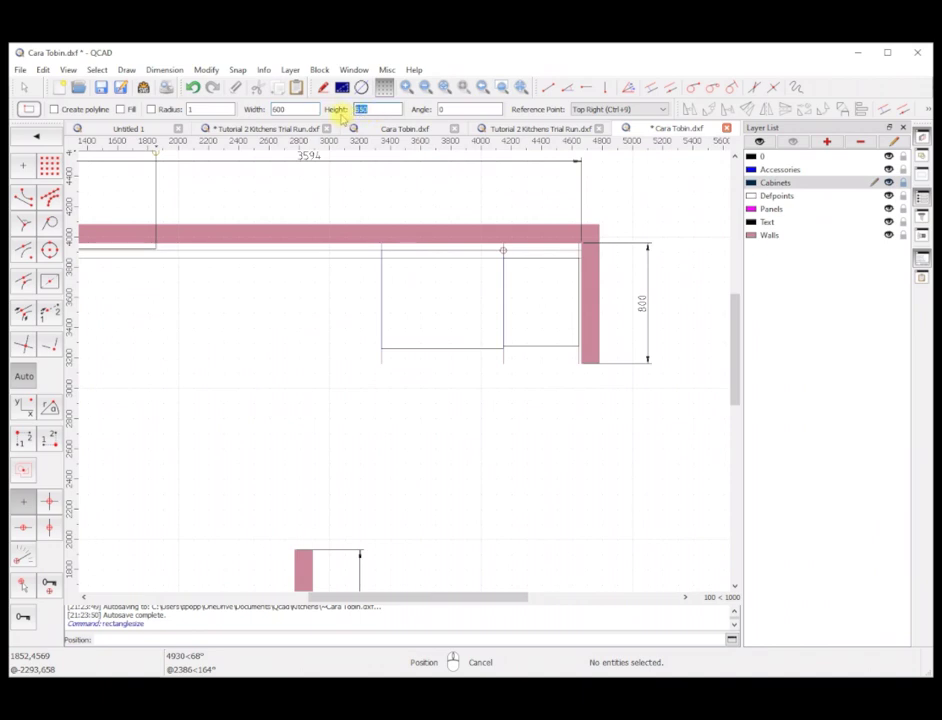
type("560")
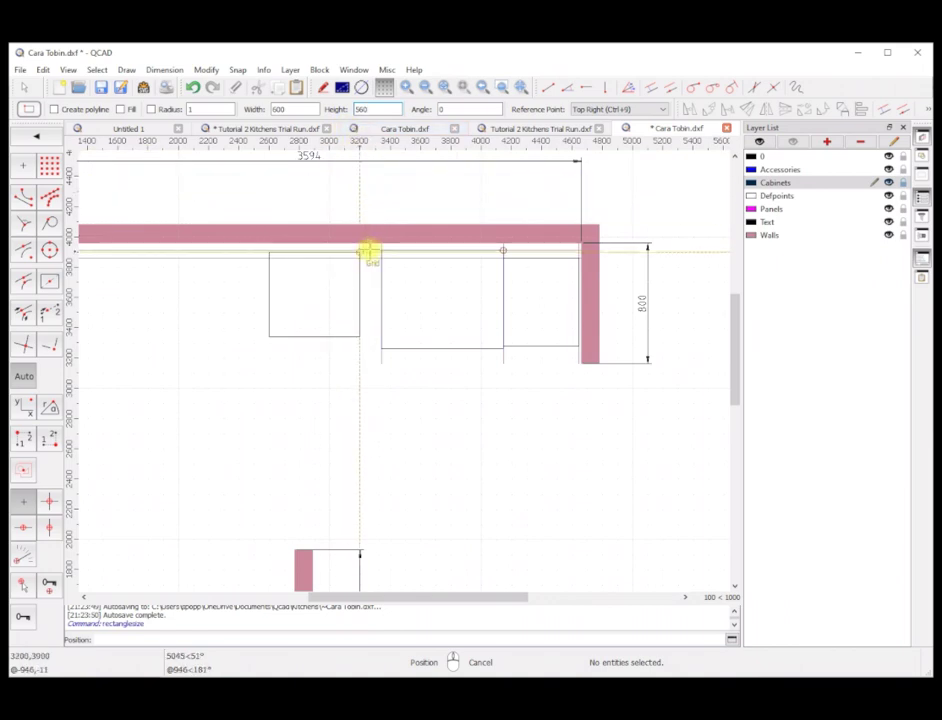
Place two 600 by 560 cabinets side by side along the upper wall's inner edge, starting at the accessory's left guide.
scroll(376, 250, "up", 1)
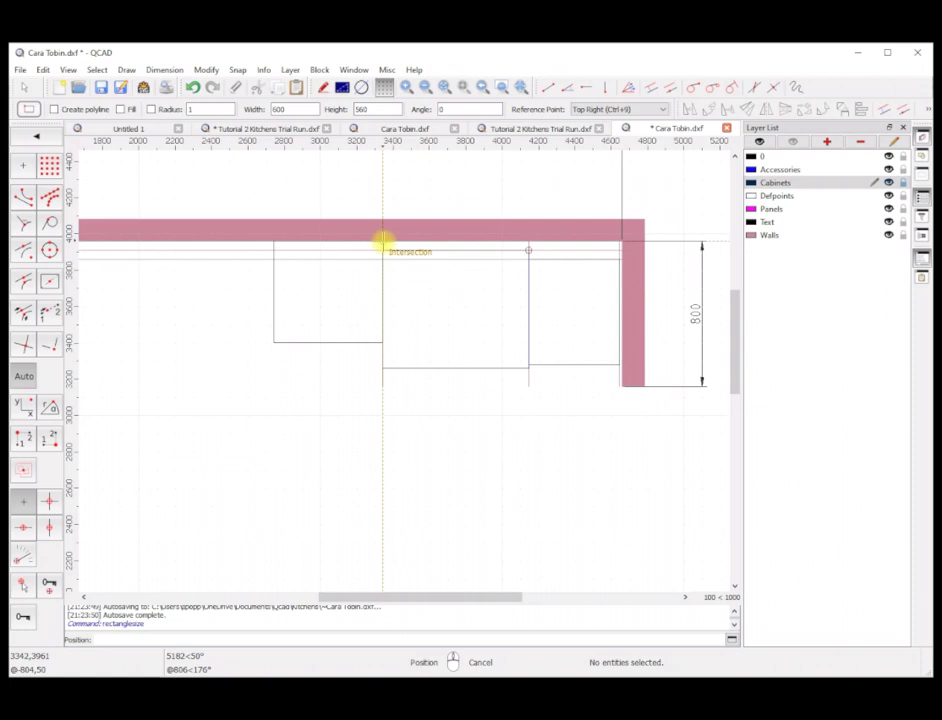
left_click(382, 241)
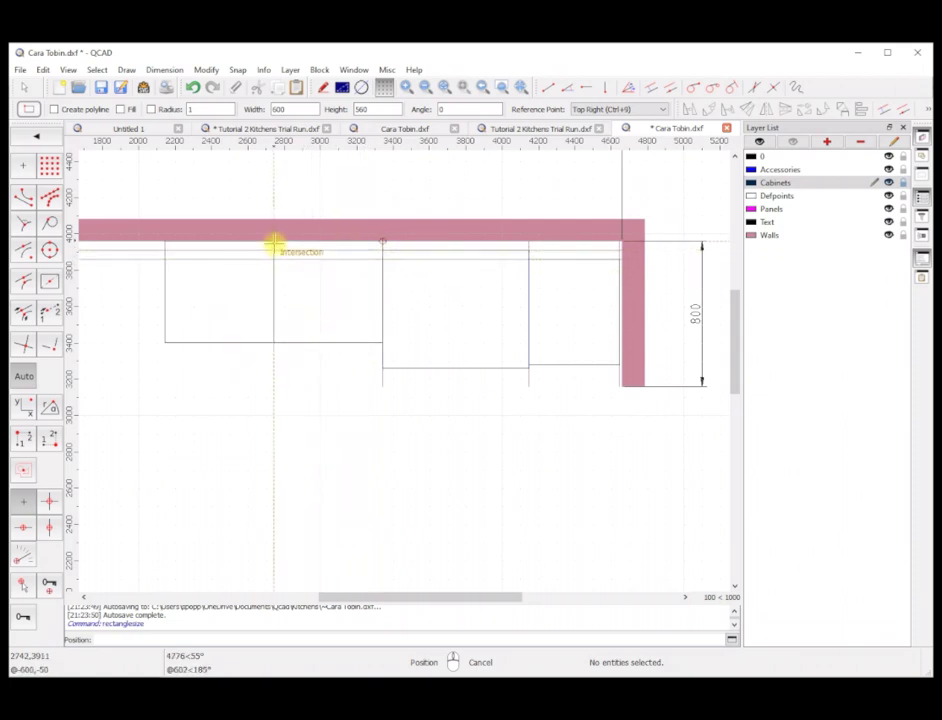
left_click(273, 243)
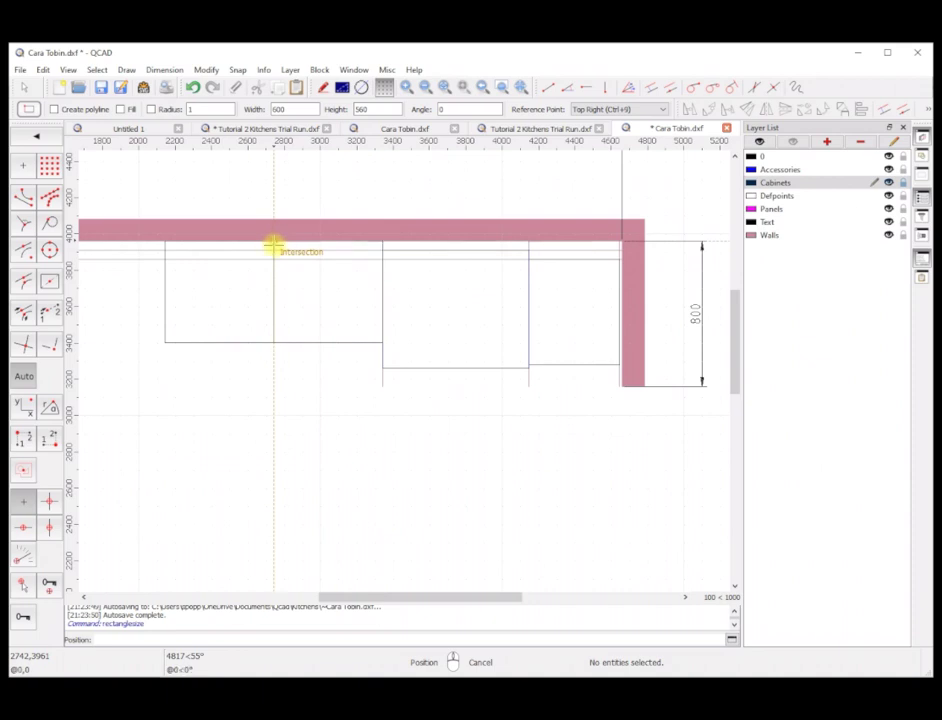
Add a 900 by 560 cabinet against the upper wall, with its top-right corner at the second 600 cabinet's top-left corner.
scroll(288, 254, "down", 3)
scroll(234, 270, "up", 2)
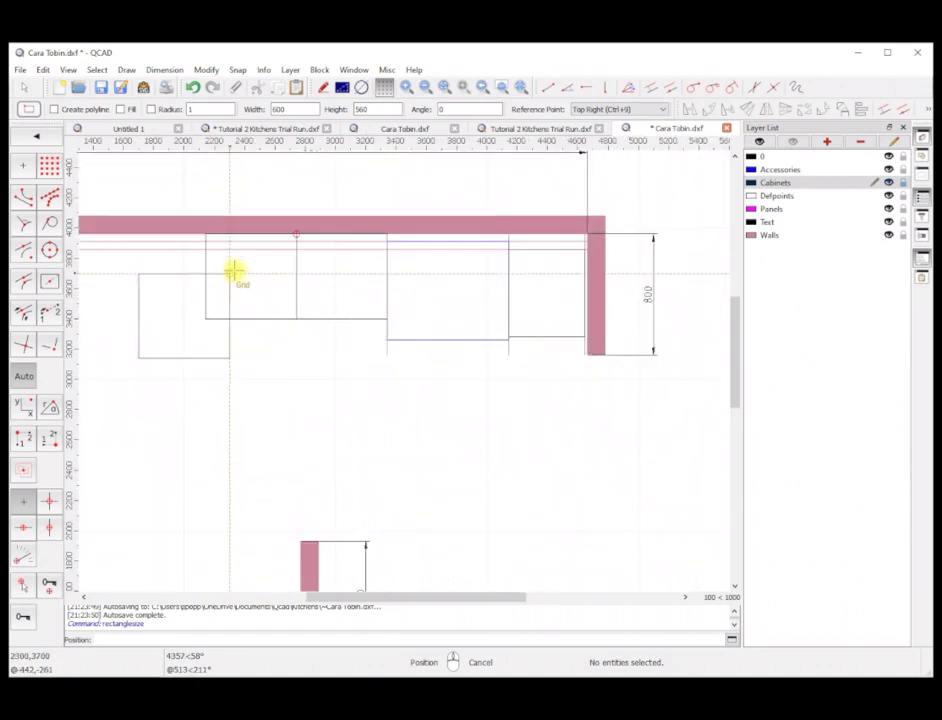
scroll(236, 271, "down", 2)
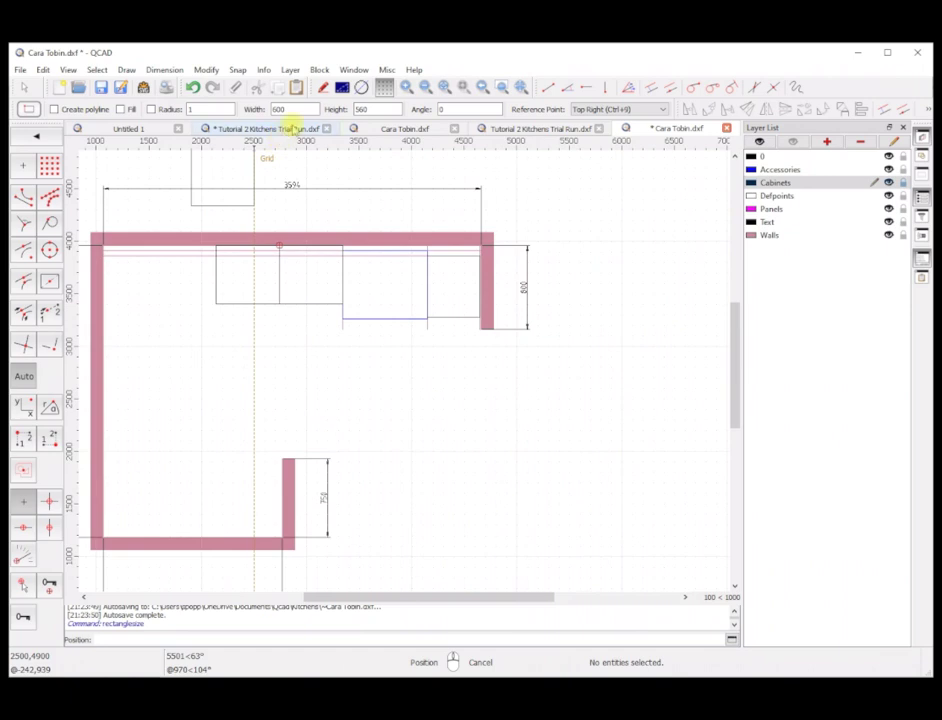
type("300")
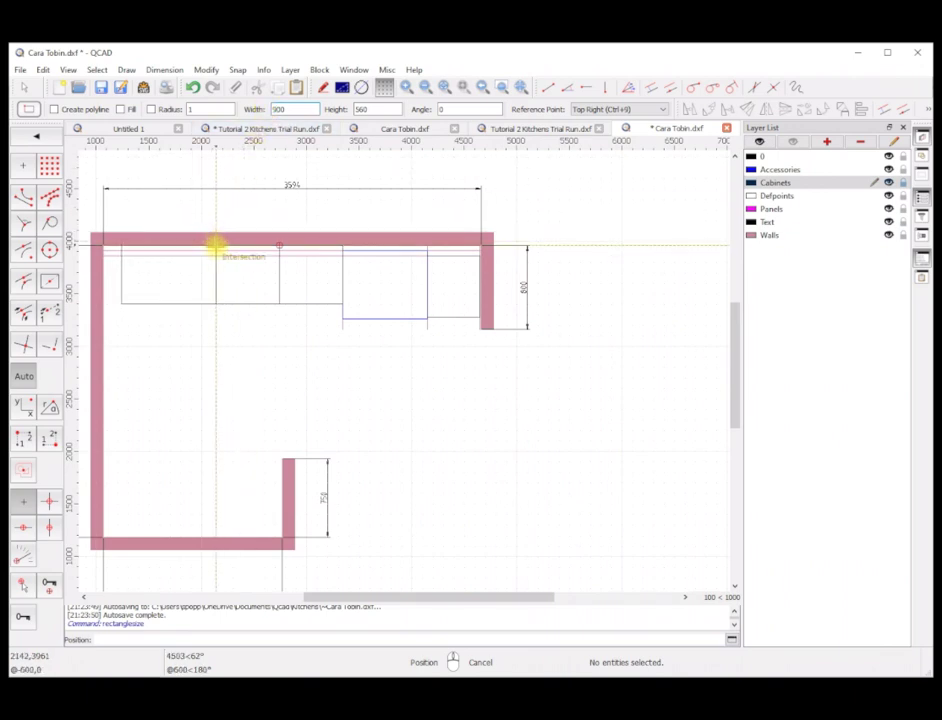
left_click(215, 245)
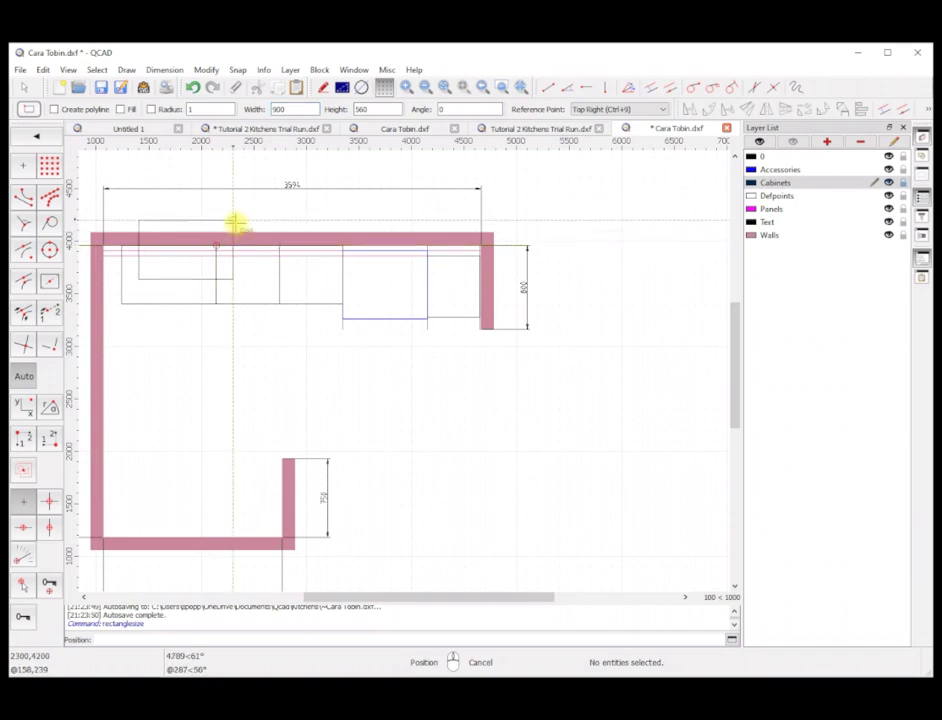
right_click(235, 222)
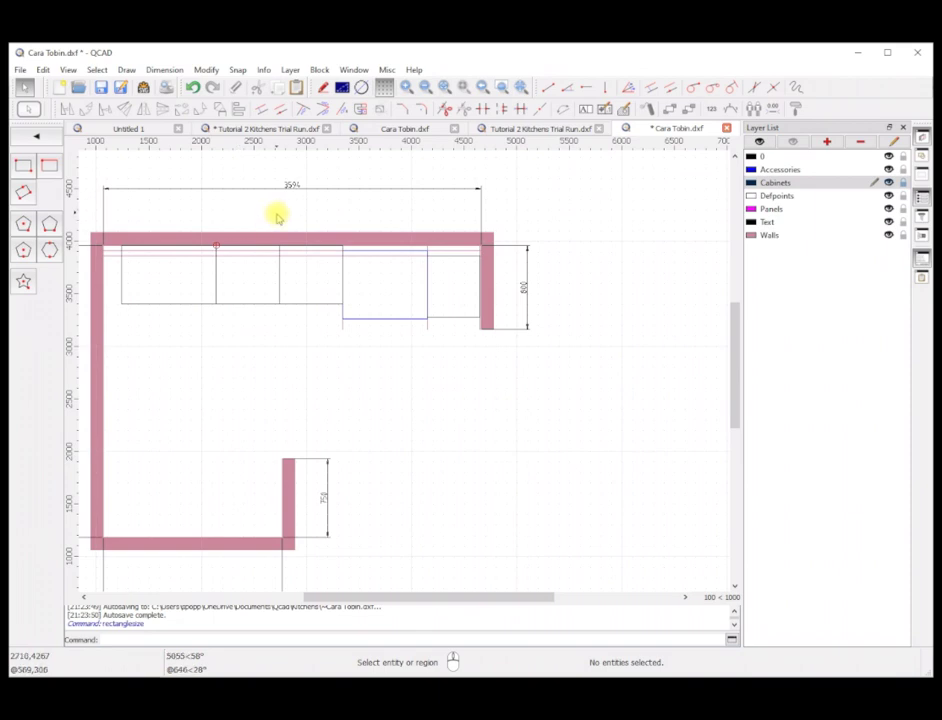
Offset the vertical guide at the accessory's left edge by 16 toward the 600 cabinets.
key("ctrl+z")
scroll(440, 215, "up", 1)
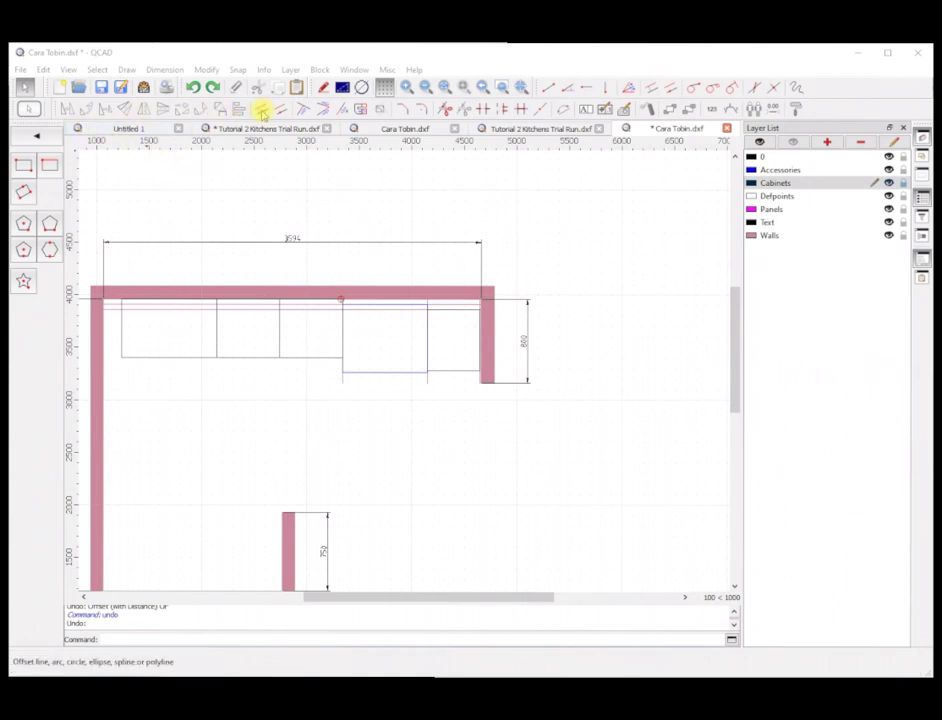
left_click(38, 136)
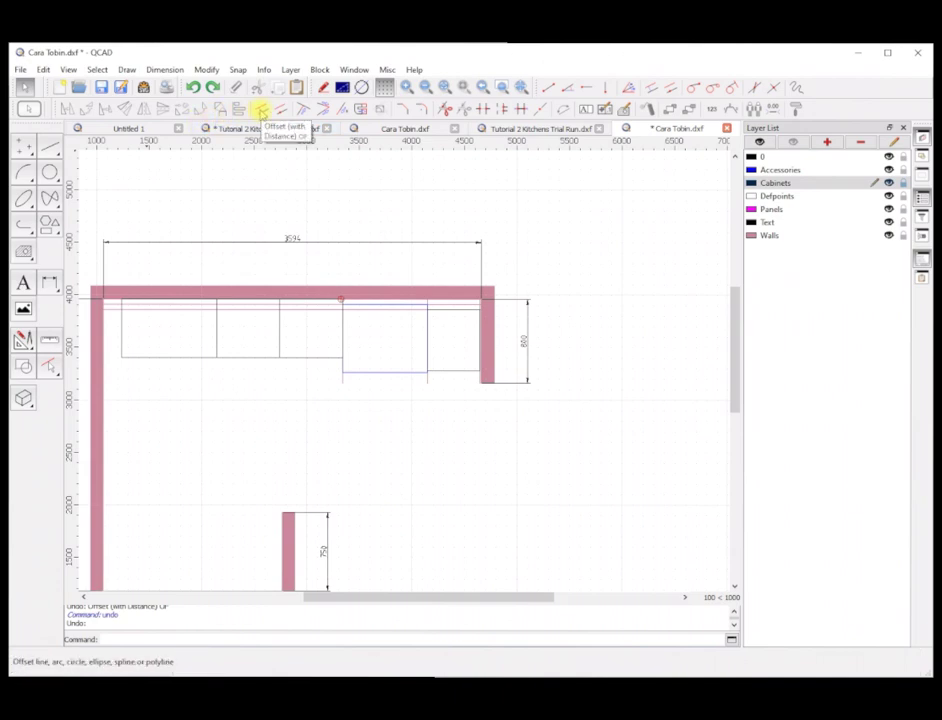
left_click(258, 108)
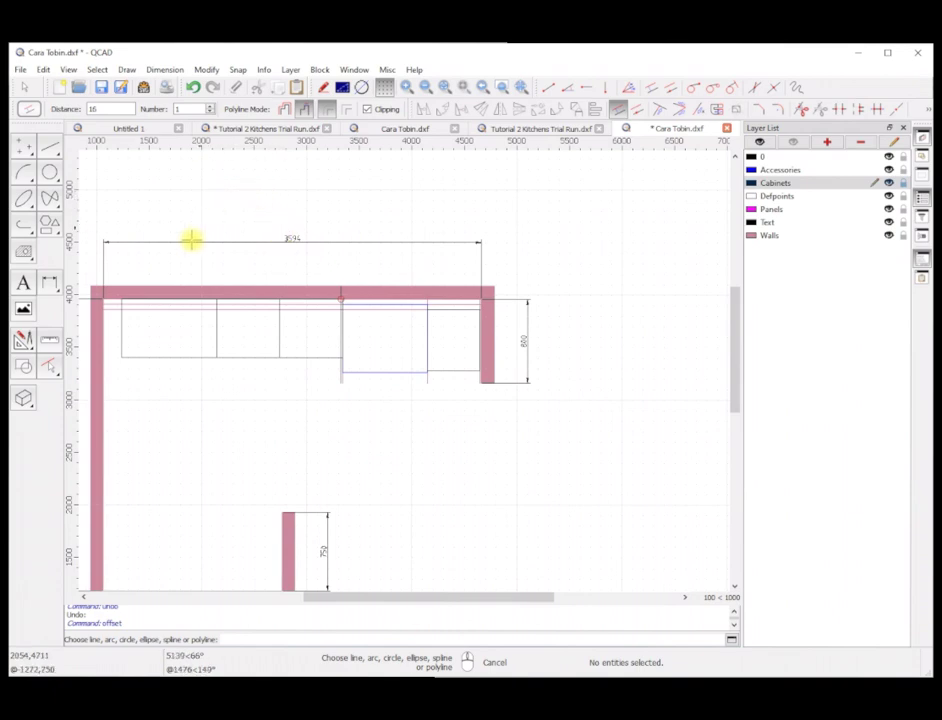
right_click(116, 272)
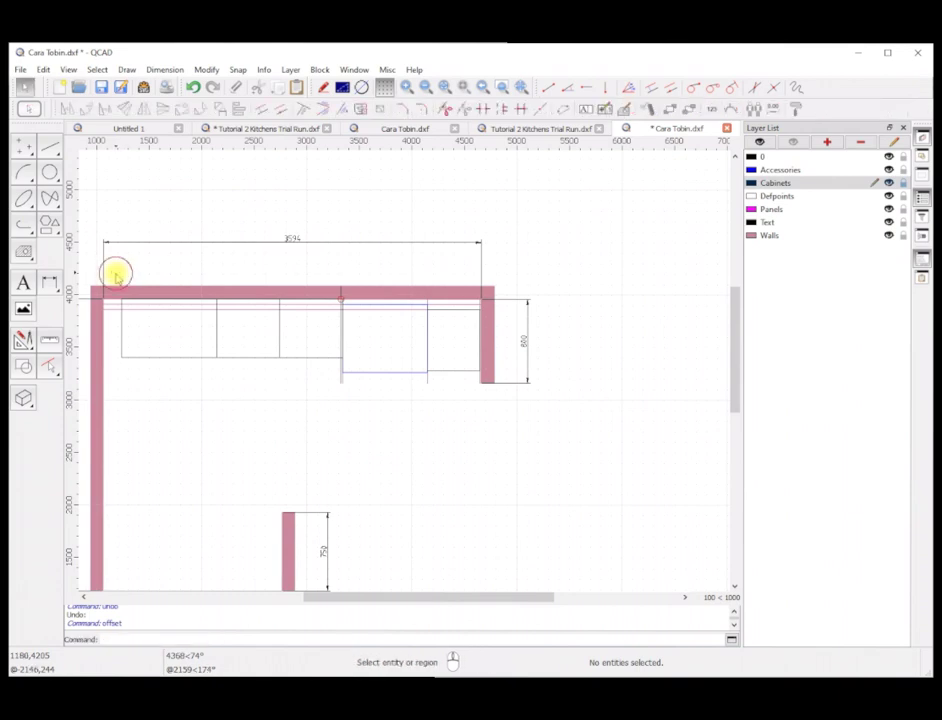
Move the three 560-deep cabinets from the accessory's left guide to the 16 offset line along the upper wall, deleting the original.
left_click_drag(116, 272, 351, 365)
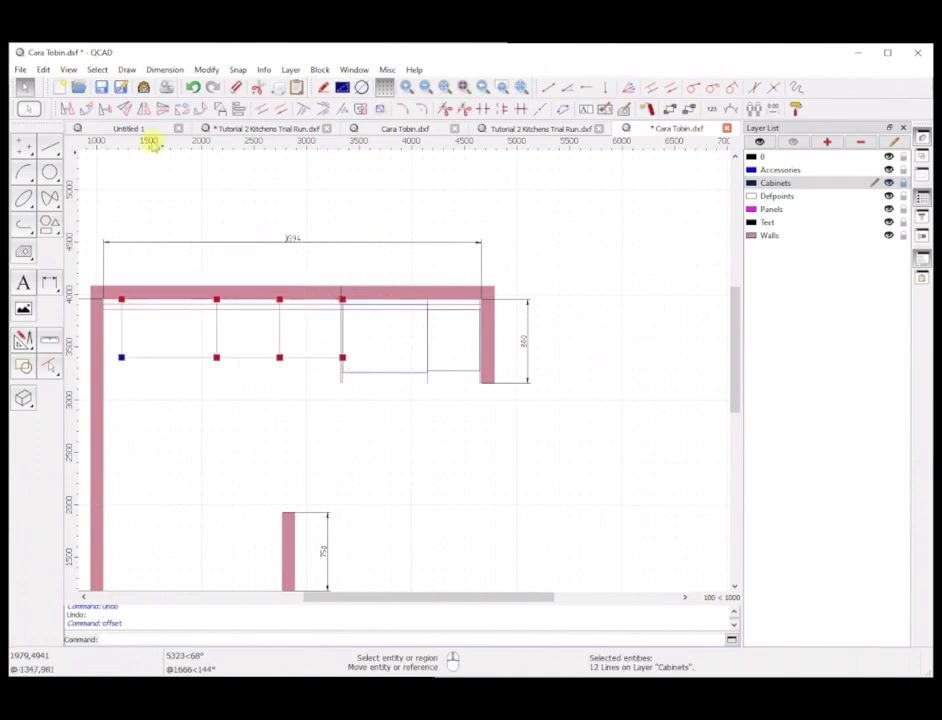
left_click(66, 108)
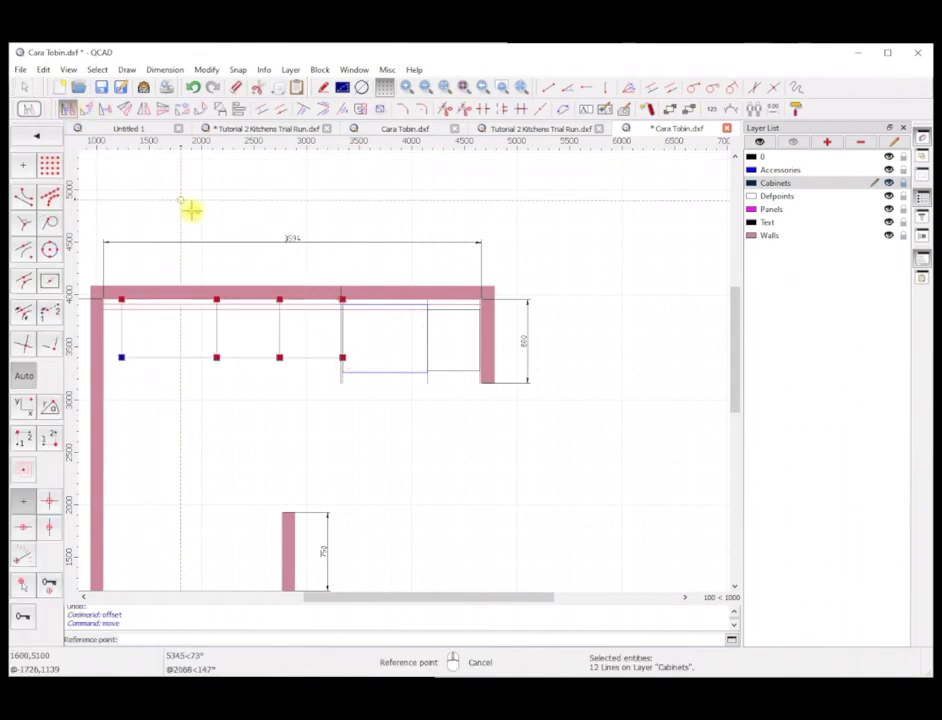
scroll(307, 313, "up", 5)
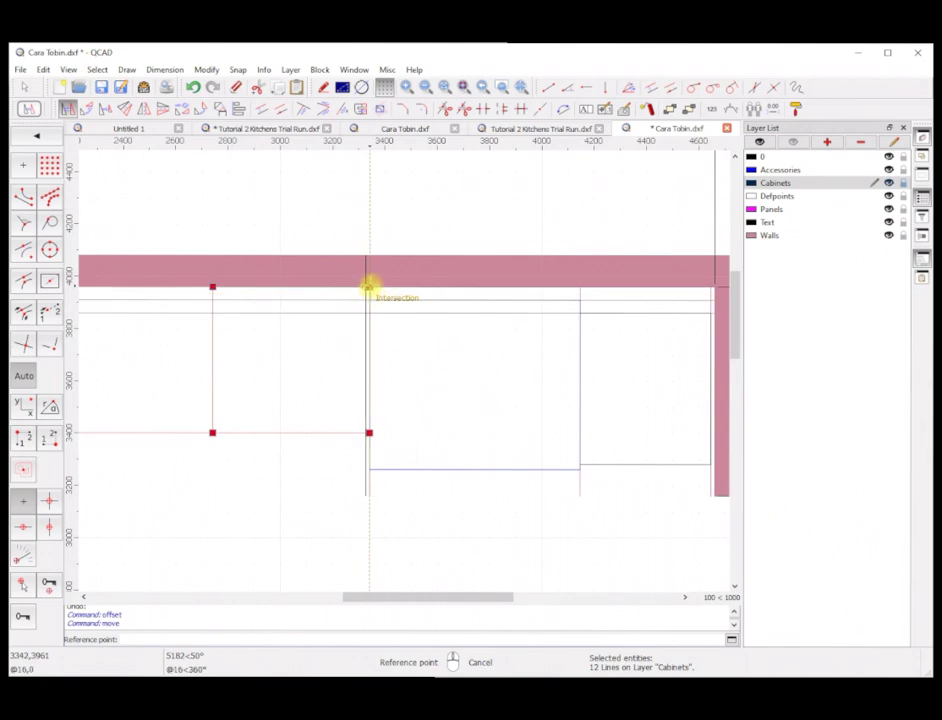
left_click(369, 287)
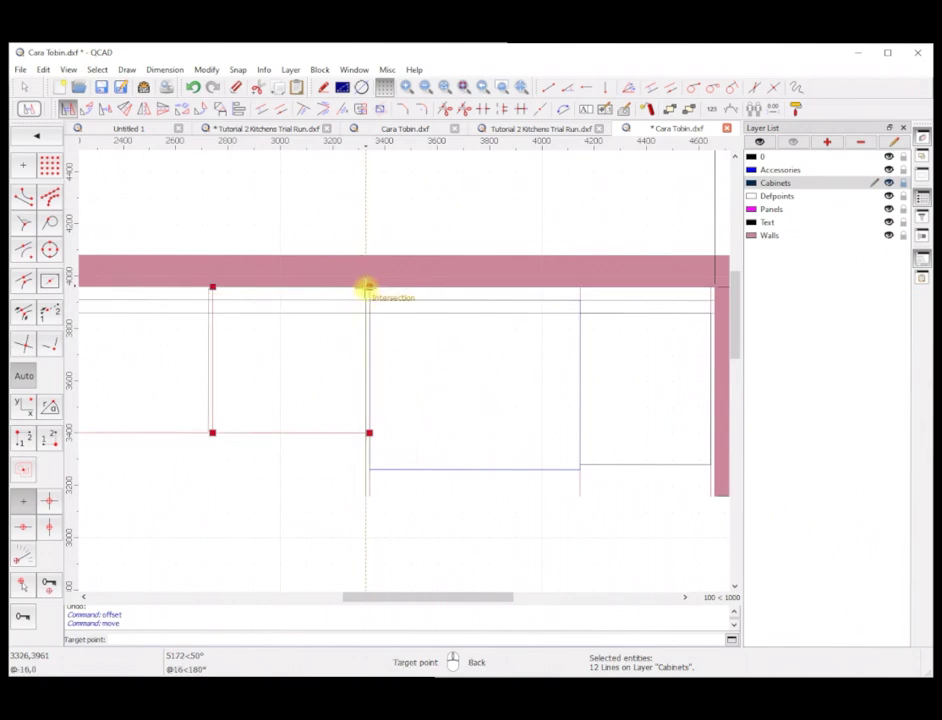
left_click(367, 288)
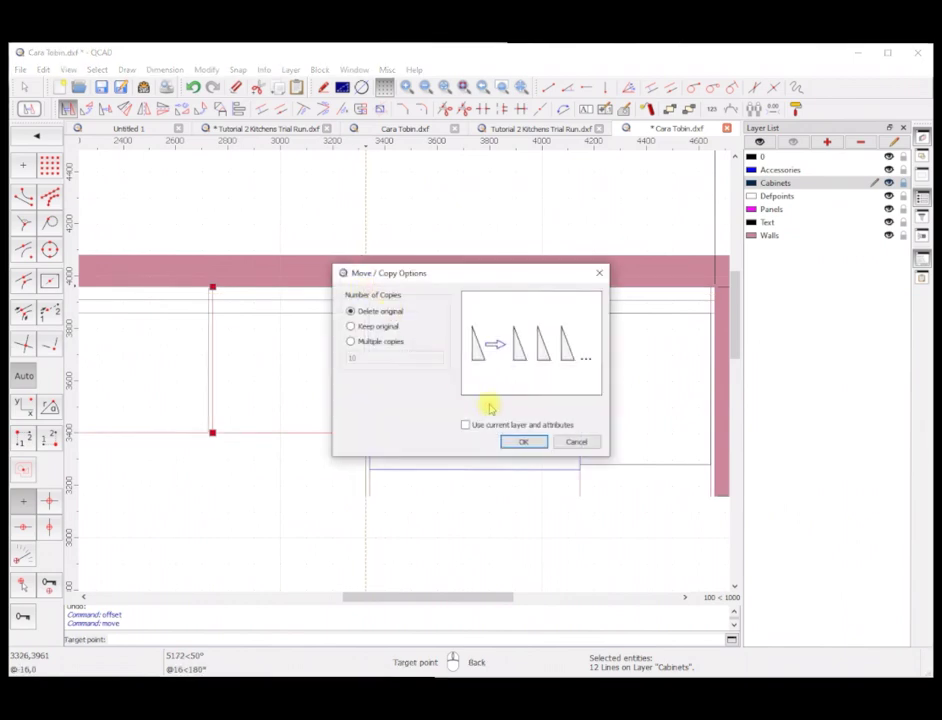
left_click(512, 441)
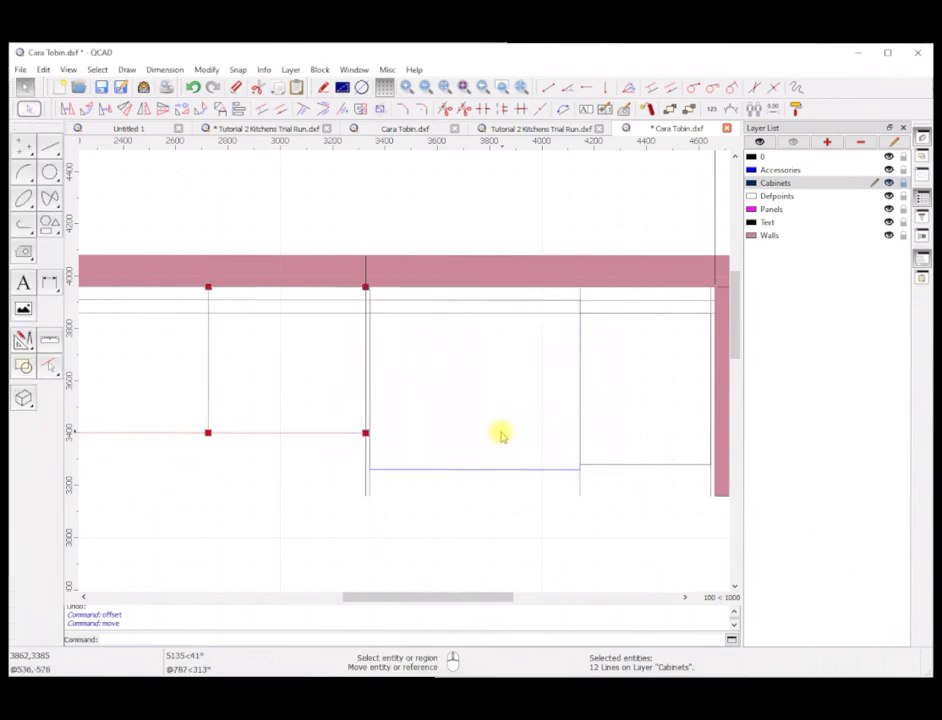
scroll(474, 436, "down", 3)
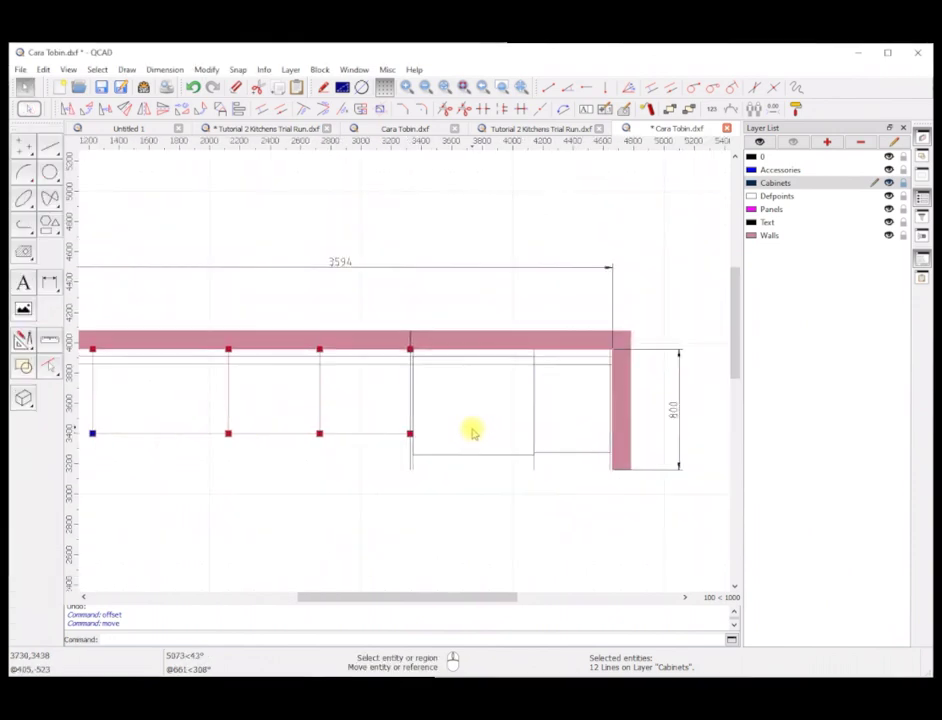
scroll(473, 433, "down", 1)
key("Escape")
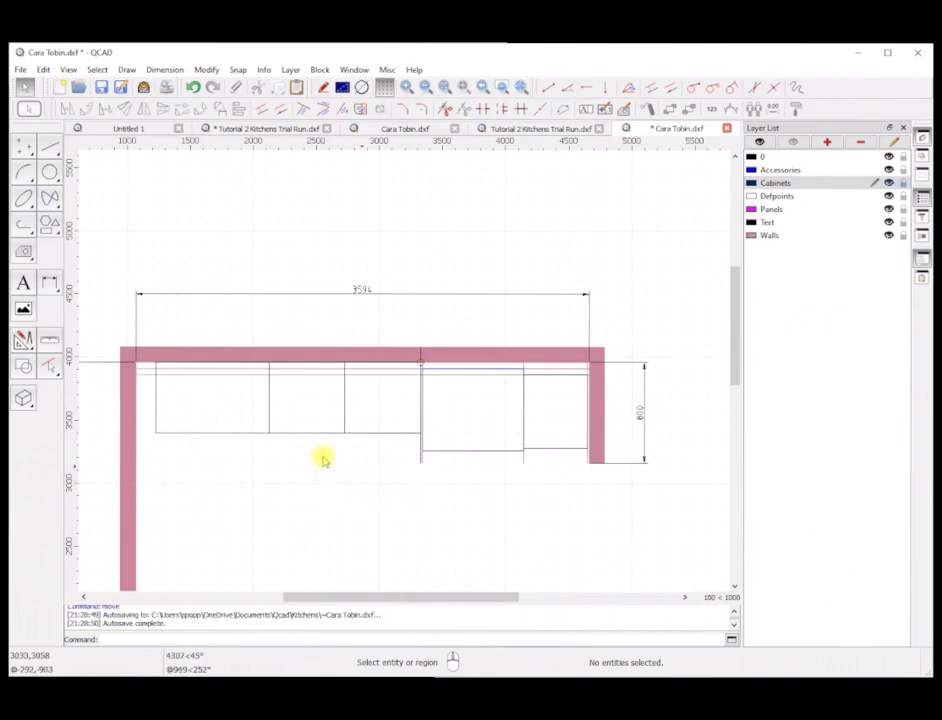
Delete the two horizontal guide lines below the upper wall.
left_click(222, 376)
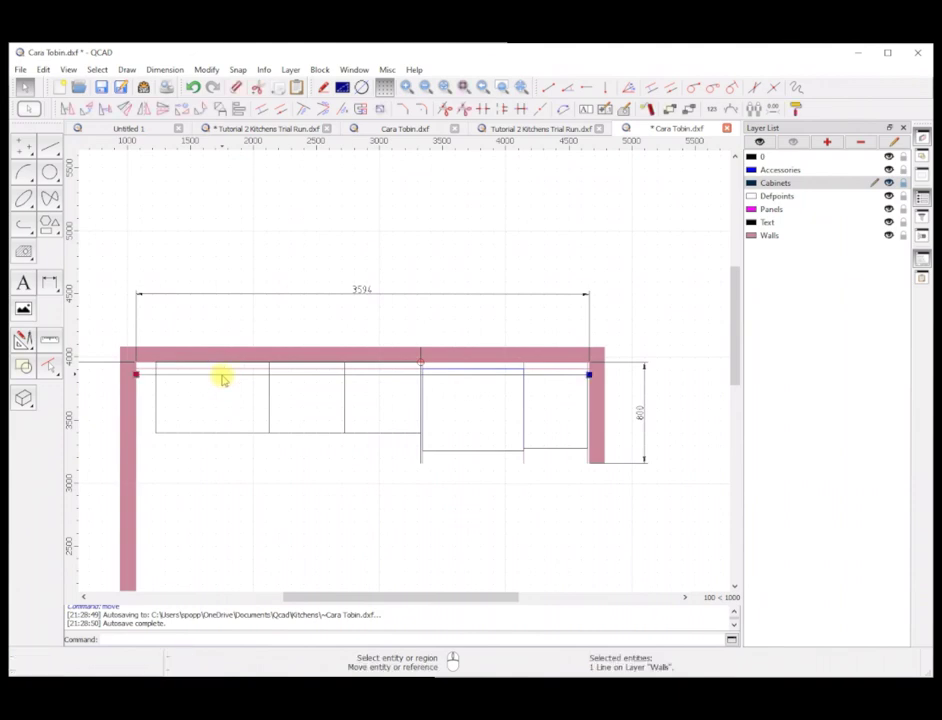
key("Delete")
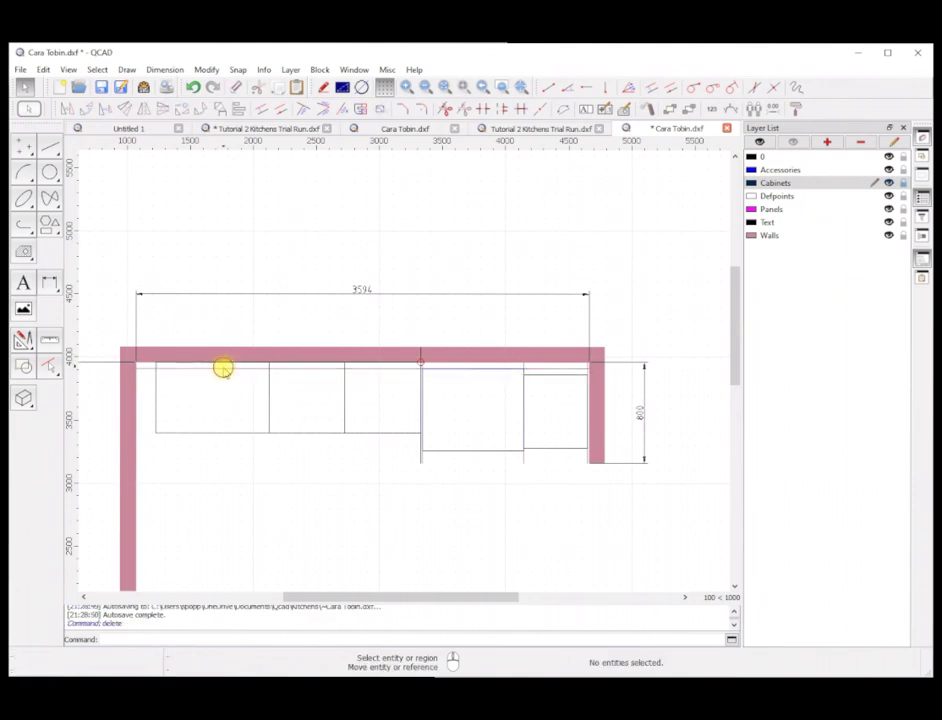
left_click(222, 369)
key("Delete")
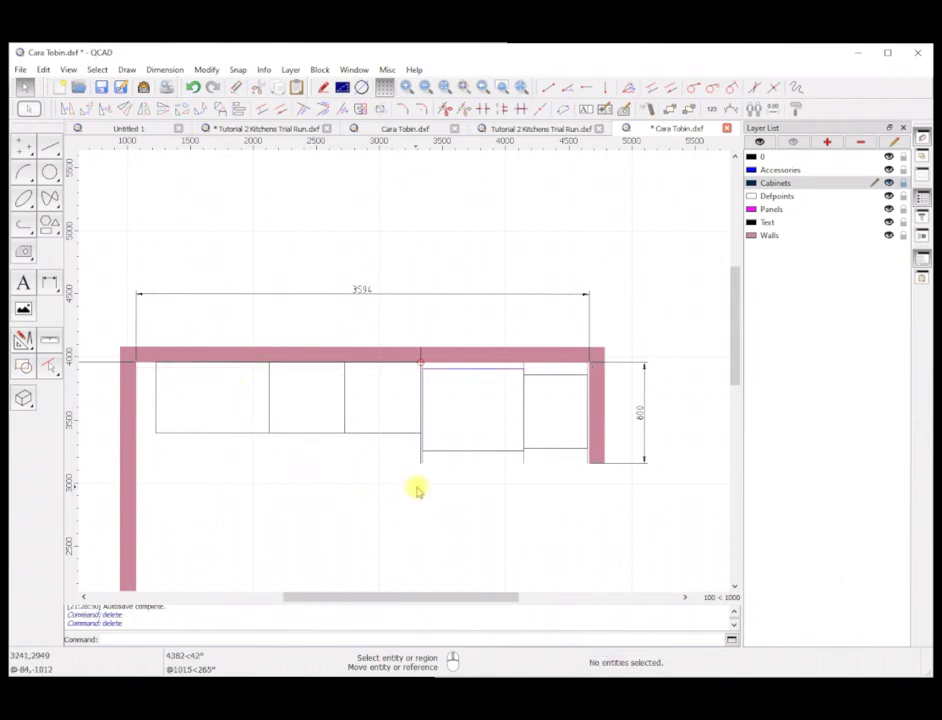
Delete the leftover vertical guide at the accessory's left edge, keeping the 16 offset line.
left_click(423, 462)
key("Escape")
left_click(421, 464)
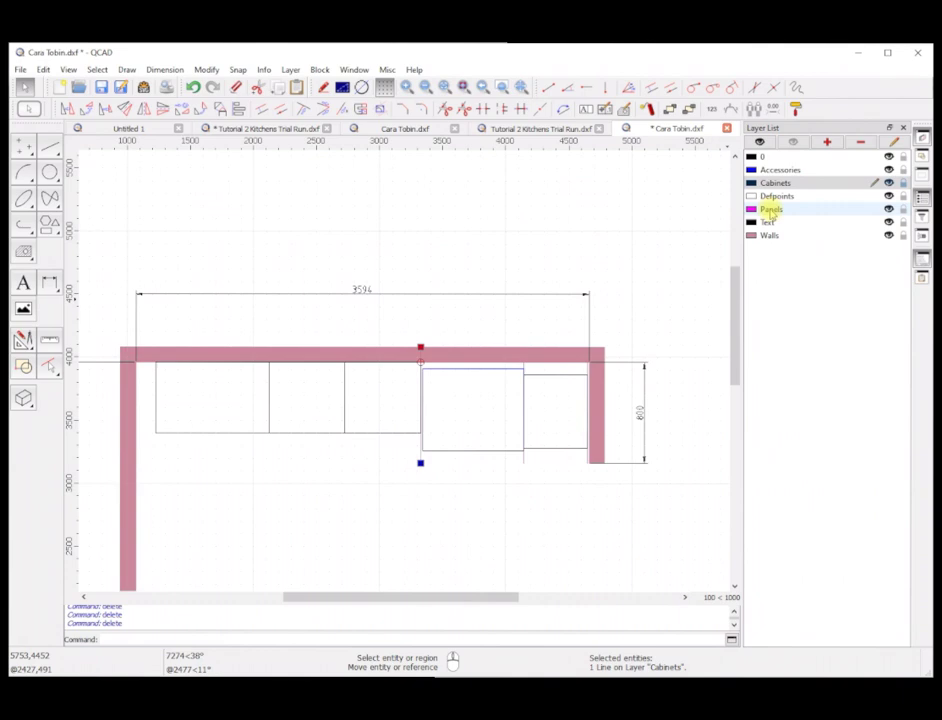
right_click(560, 238)
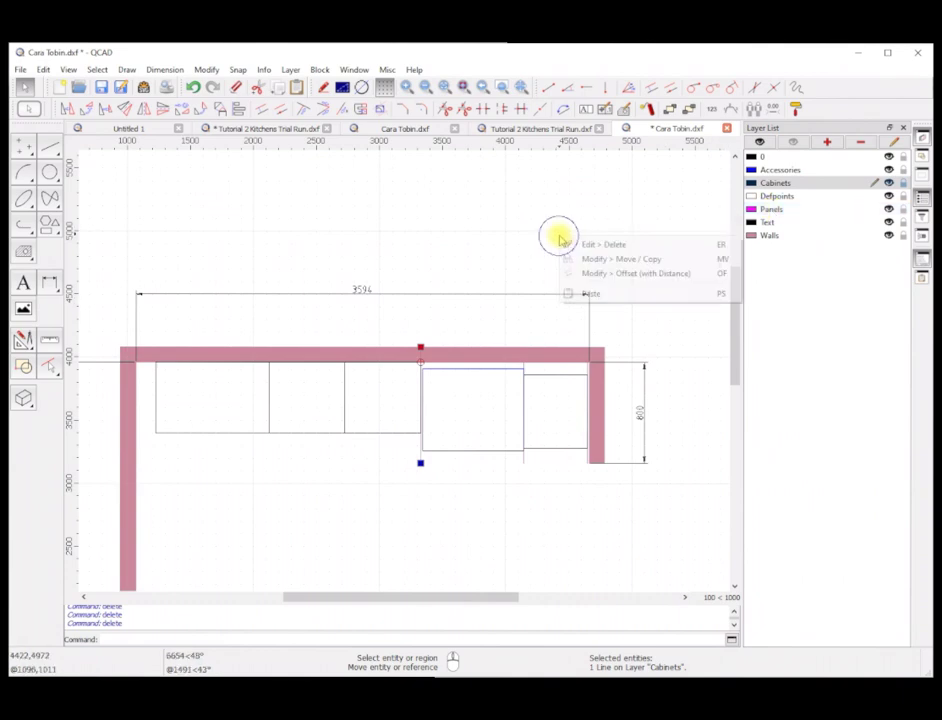
left_click(503, 222)
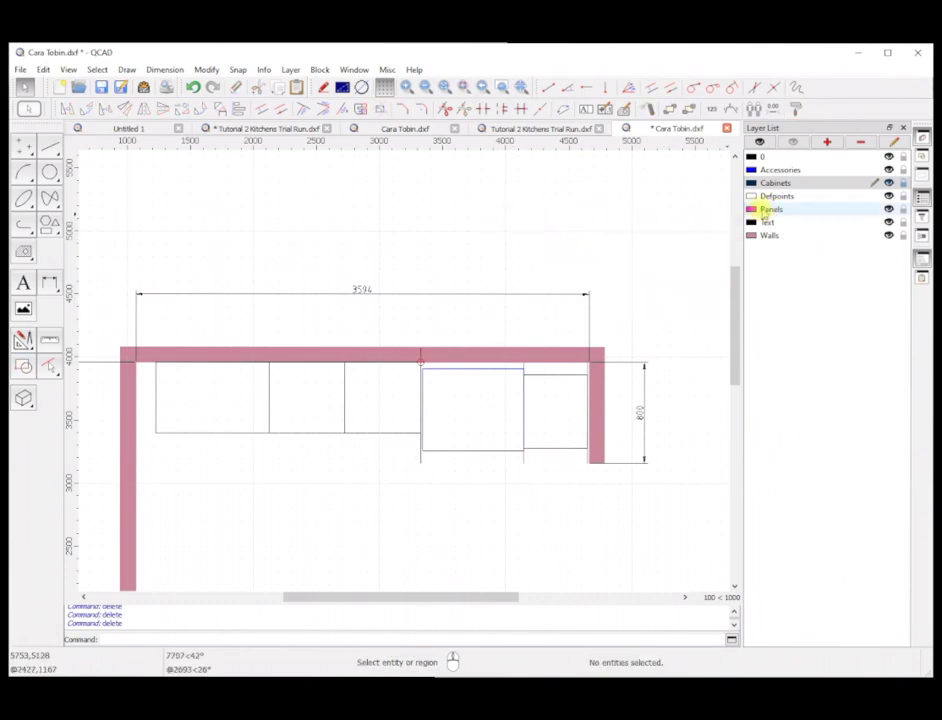
On the Panels layer, draw a 16 × 700 rectangle with a Top Left reference point where the 16 offset guide meets the upper wall.
left_click(768, 209)
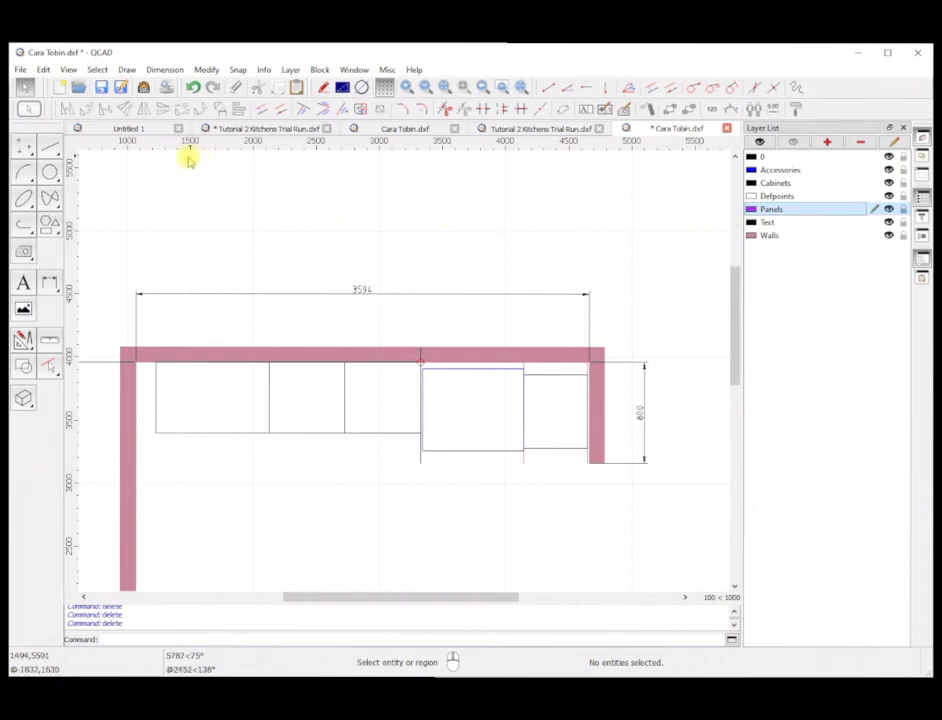
left_click(49, 224)
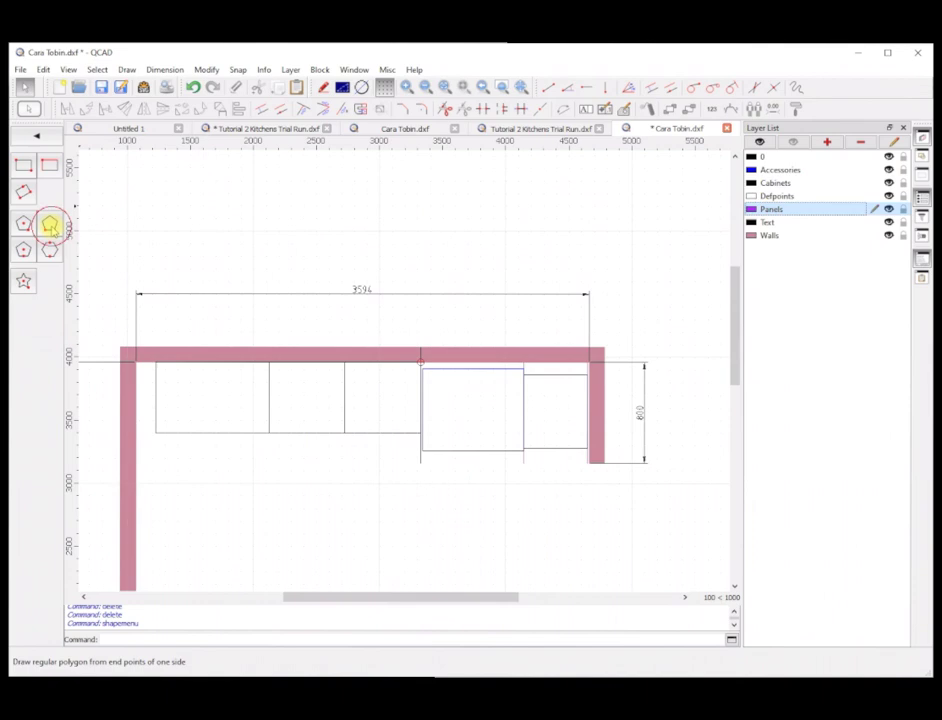
left_click(49, 168)
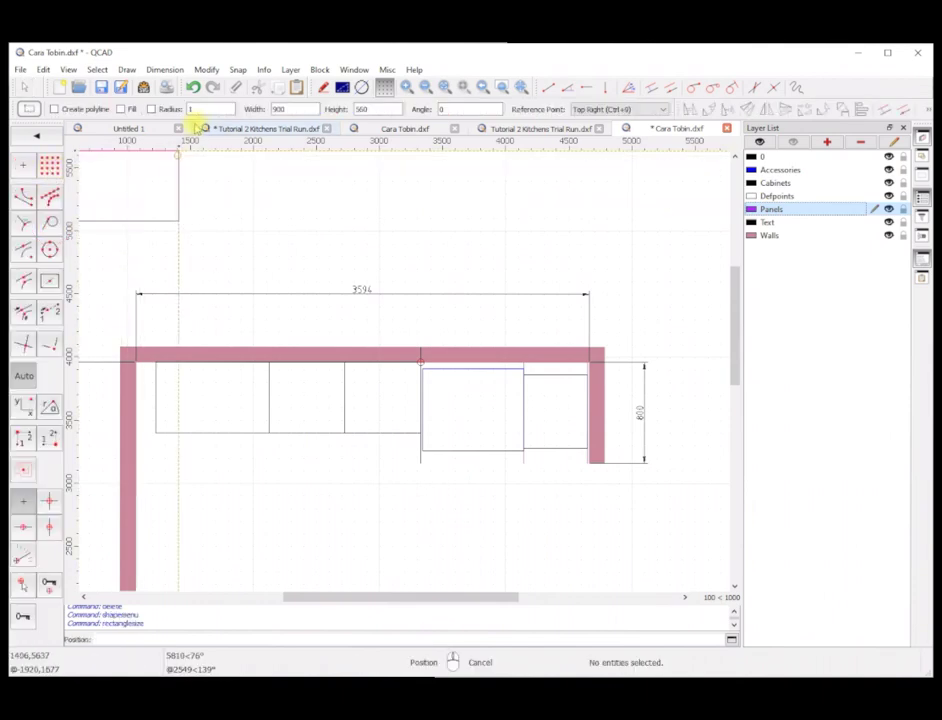
double_click(293, 109)
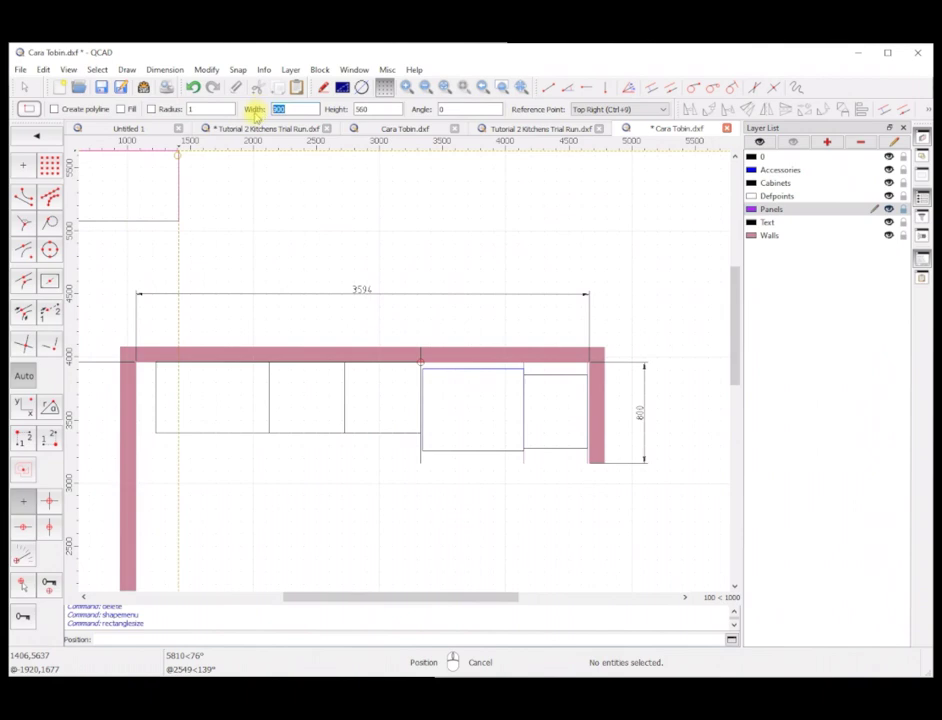
type("16")
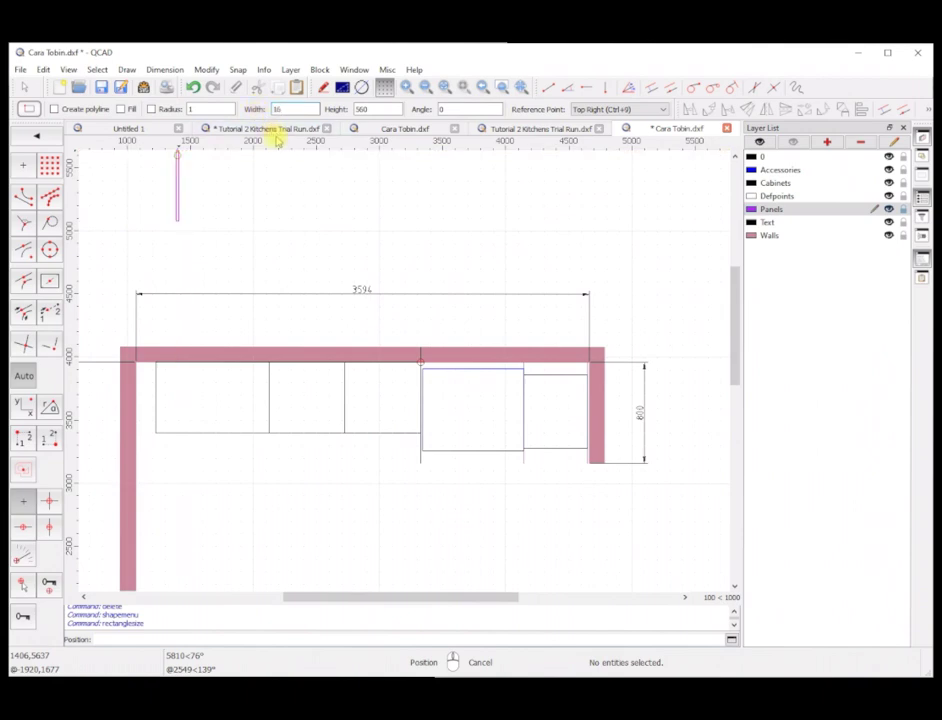
double_click(360, 110)
type("700")
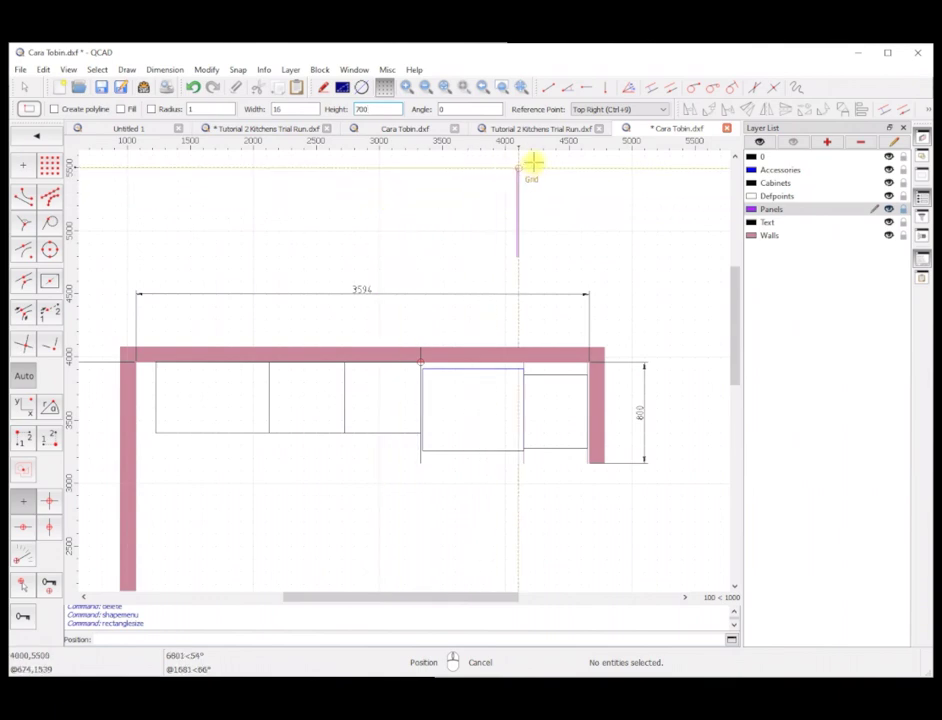
left_click(596, 109)
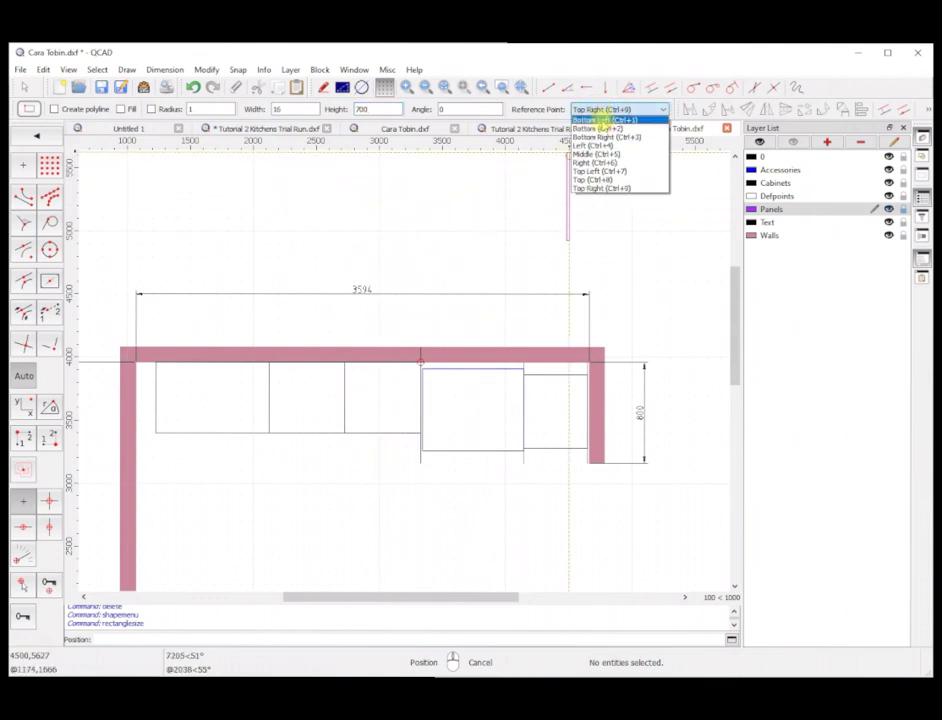
left_click(594, 171)
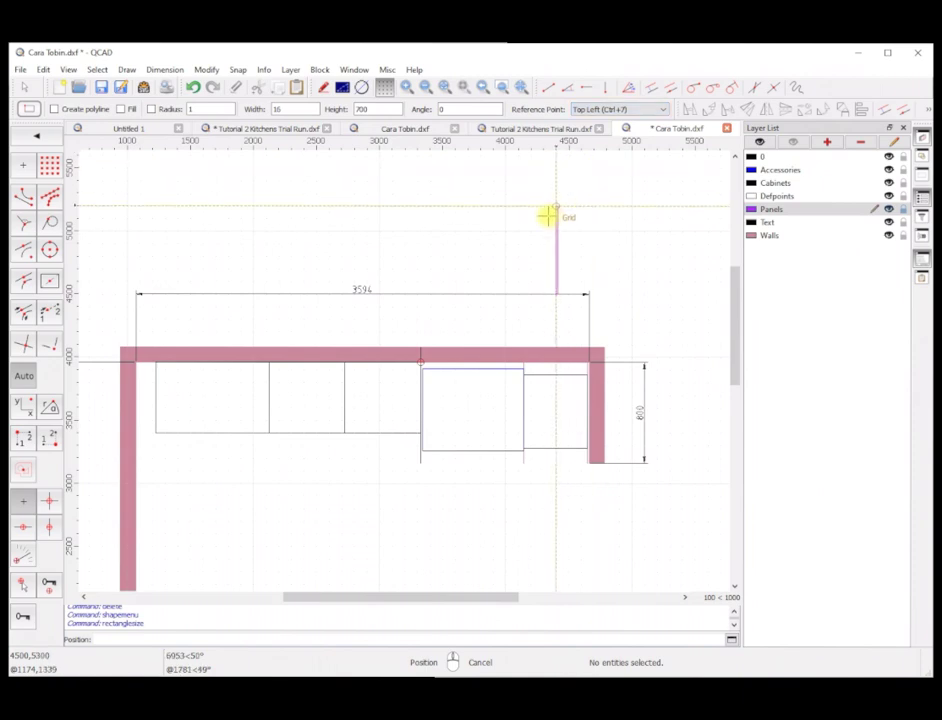
scroll(420, 370, "up", 1)
scroll(418, 368, "up", 1)
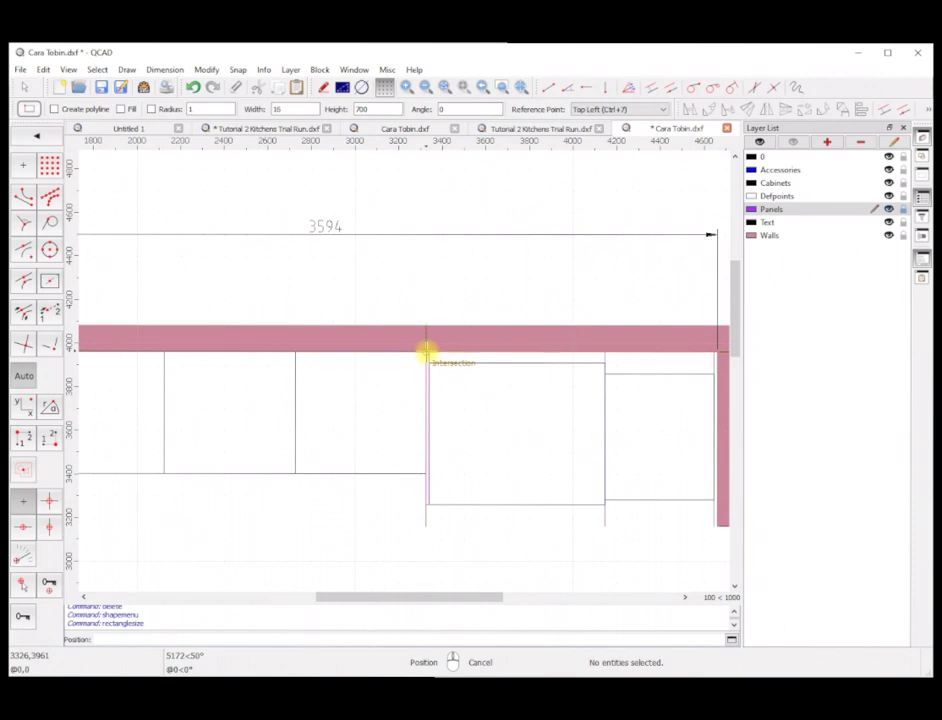
left_click(426, 352)
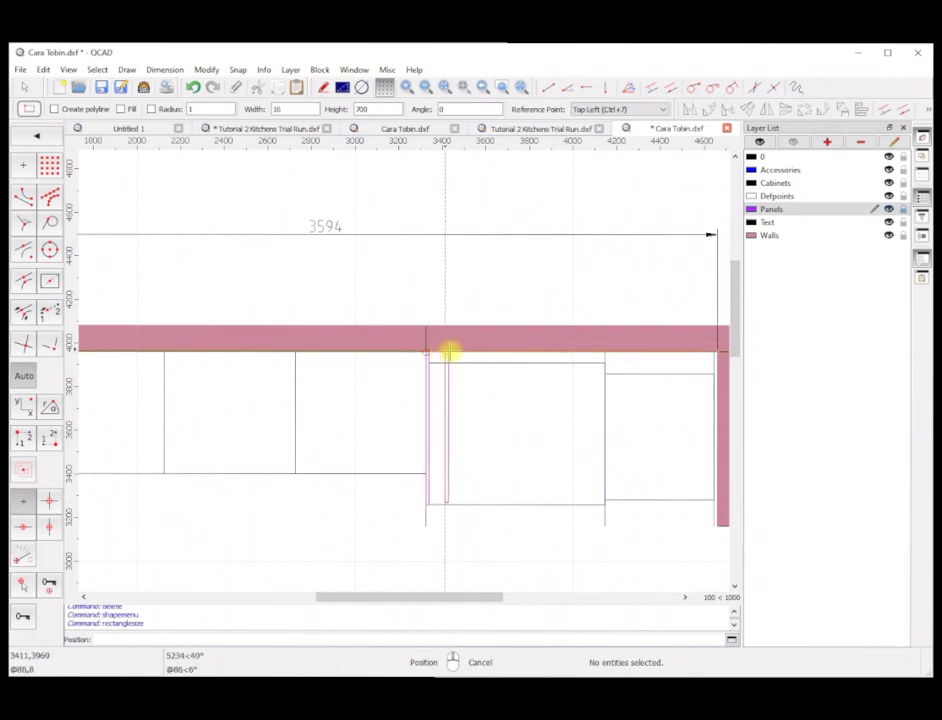
Draw a 16 × 100 panel rectangle beside the right wall, near the front corner of the end cabinet.
double_click(360, 109)
type("100")
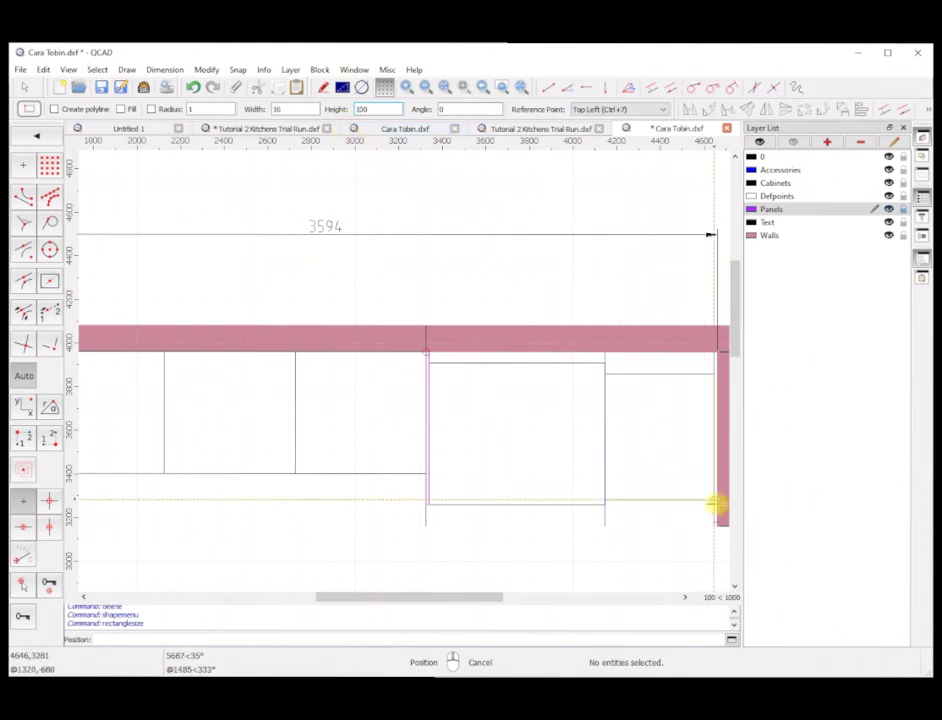
scroll(705, 497, "up", 1)
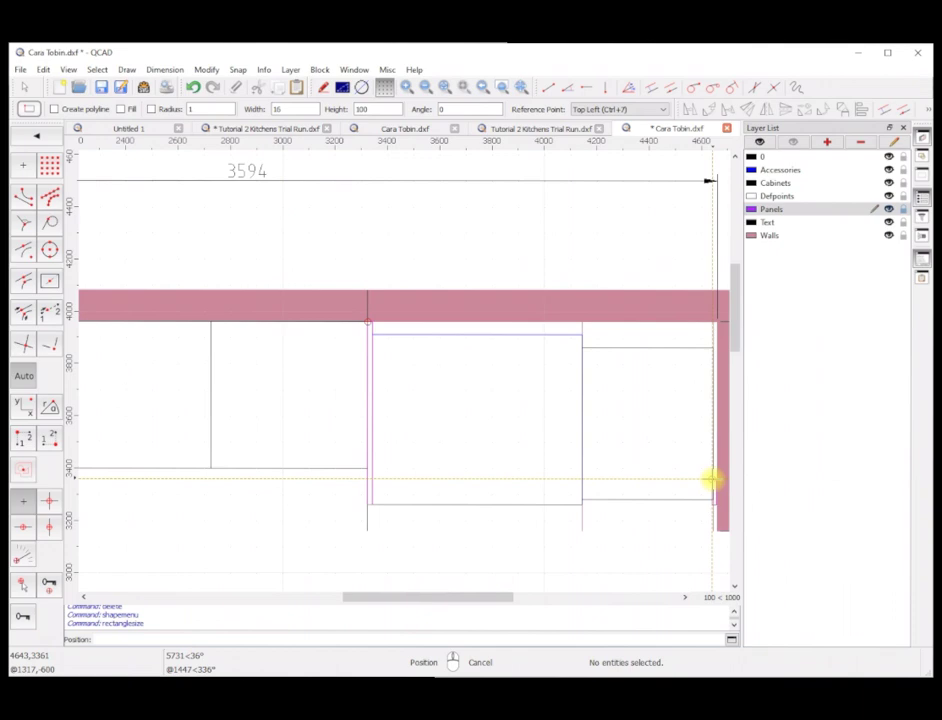
left_click(711, 480)
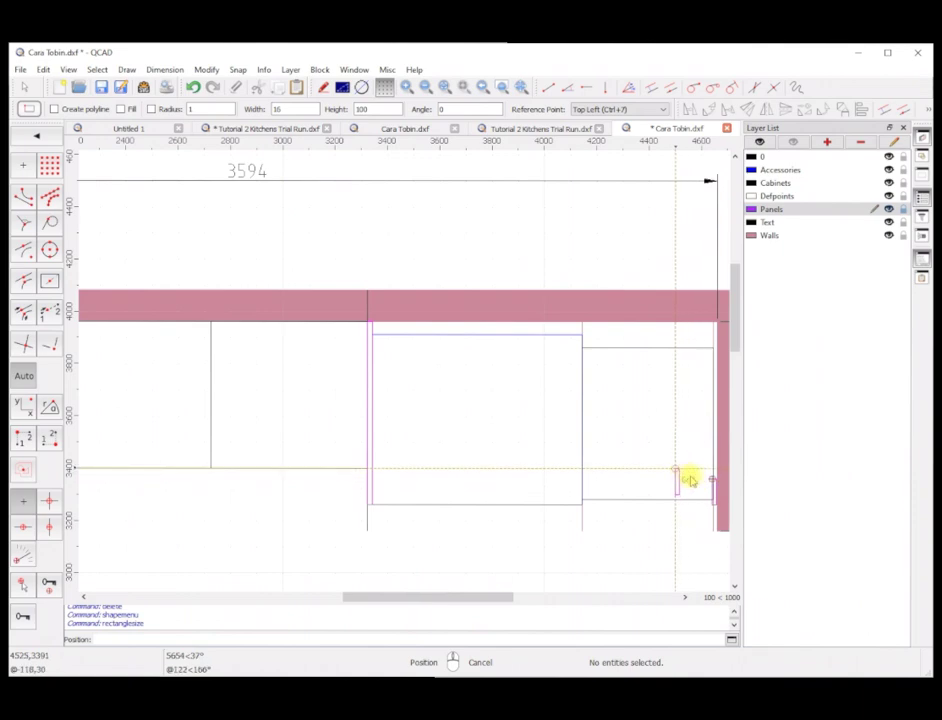
right_click(685, 475)
Move the 16 × 100 panel from its top-left corner onto the vertical guide at the end cabinet's edge, deleting the original.
scroll(714, 498, "up", 4)
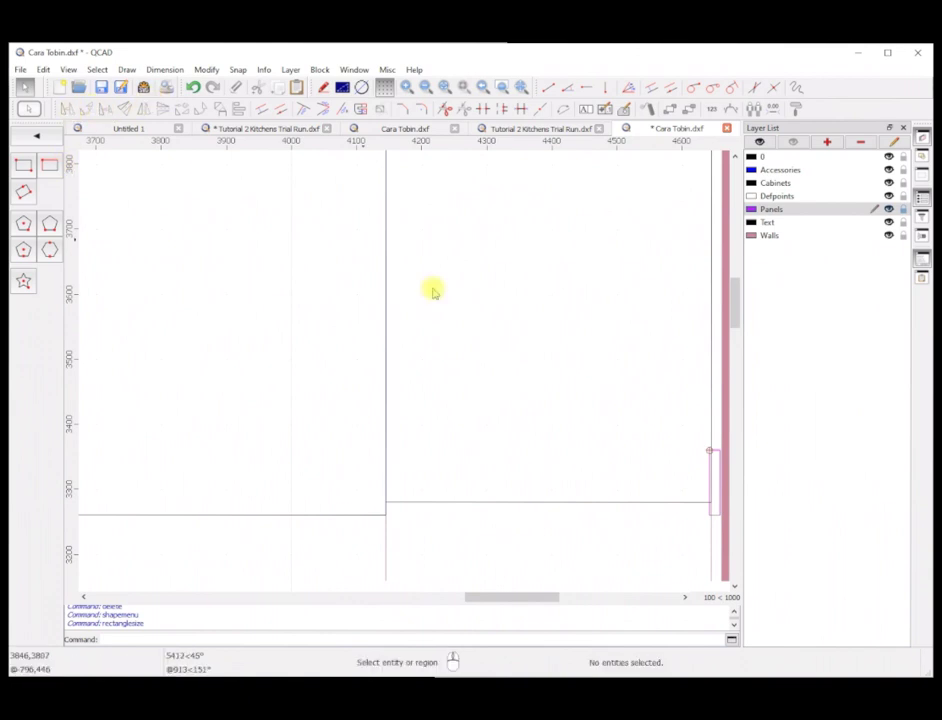
key("r")
key("e")
left_click(686, 431)
left_click(744, 530)
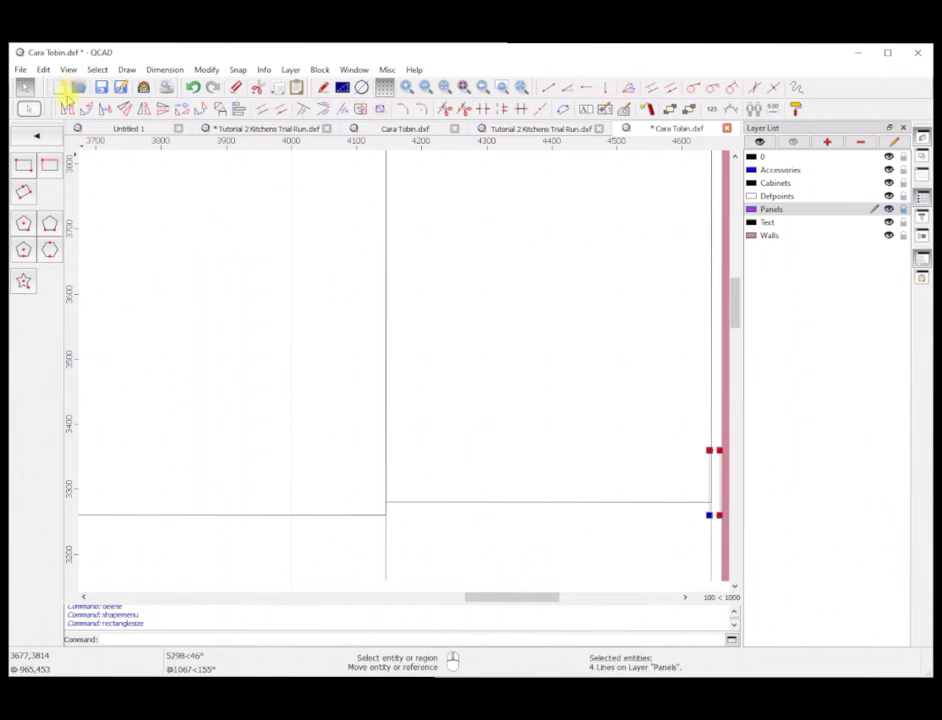
left_click(68, 107)
scroll(721, 446, "up", 3)
scroll(731, 487, "down", 3)
scroll(731, 573, "up", 4)
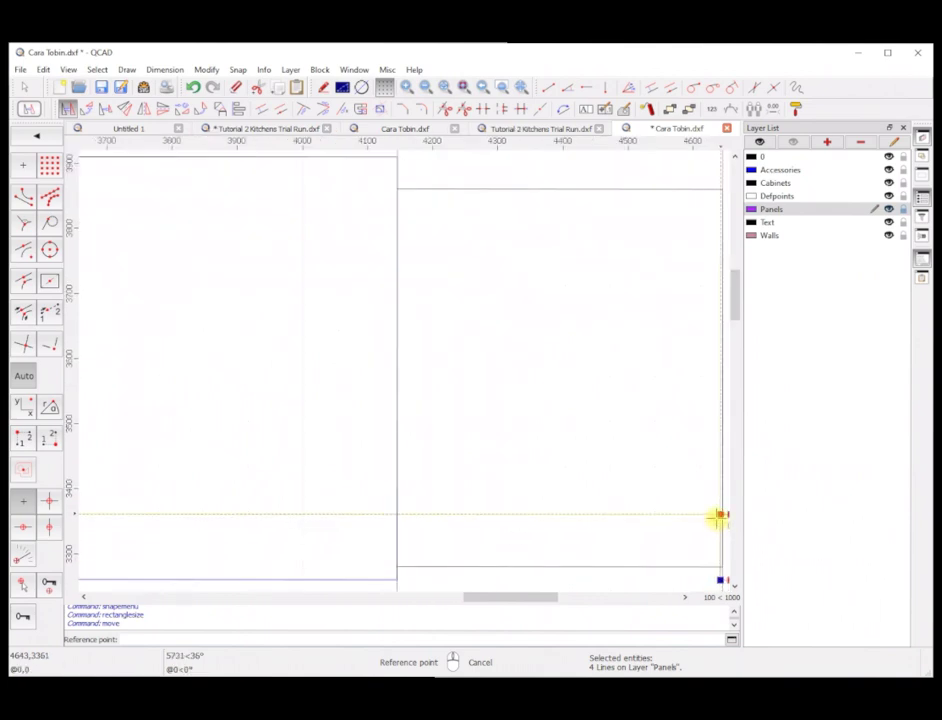
left_click(720, 514)
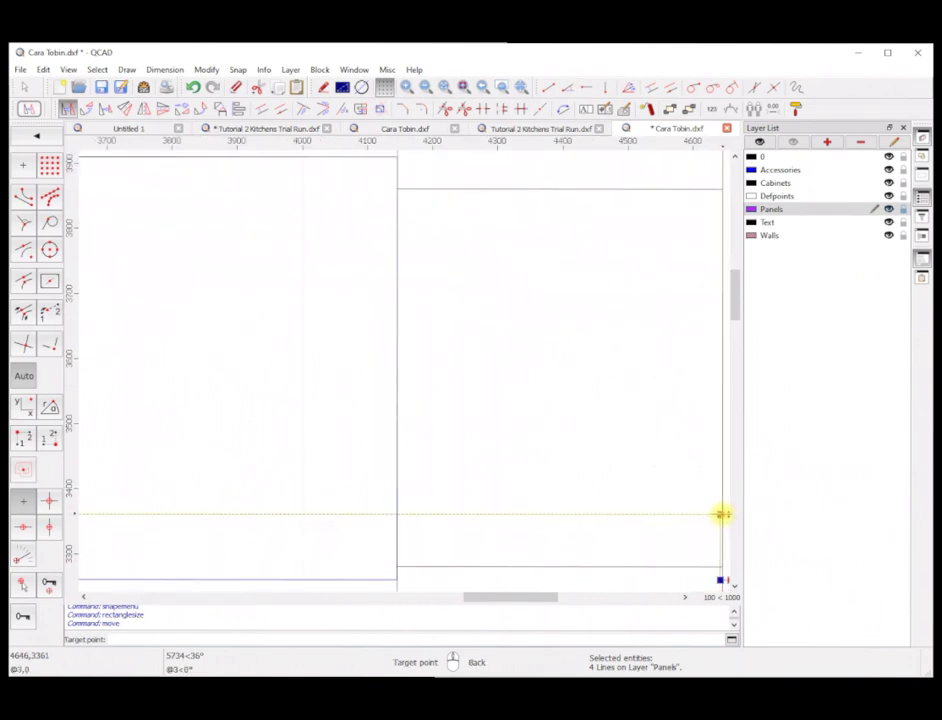
left_click(722, 514)
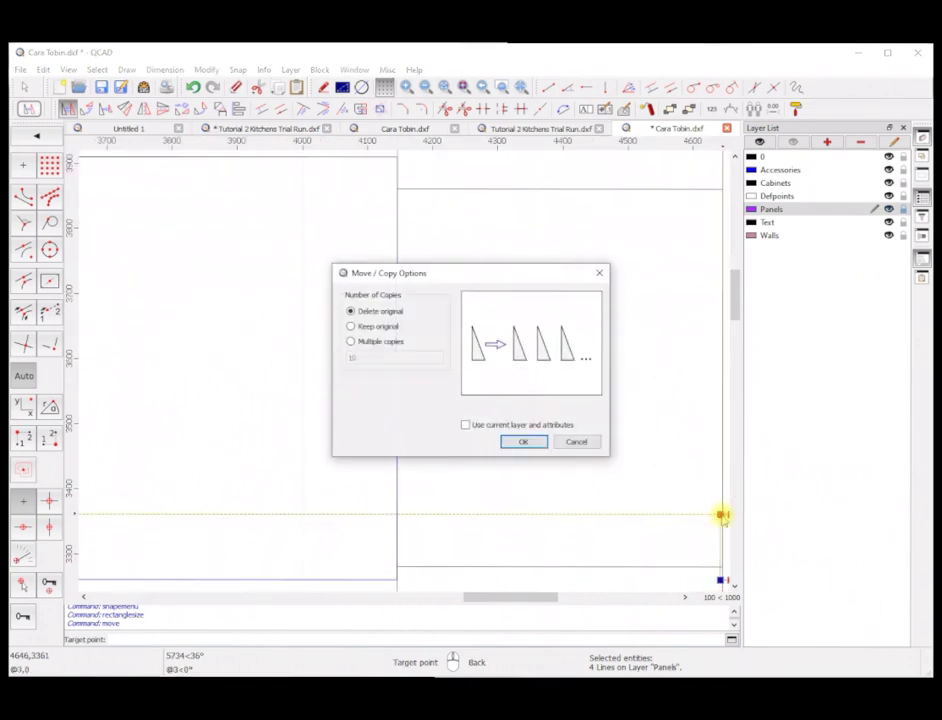
left_click(515, 441)
scroll(510, 461, "down", 3)
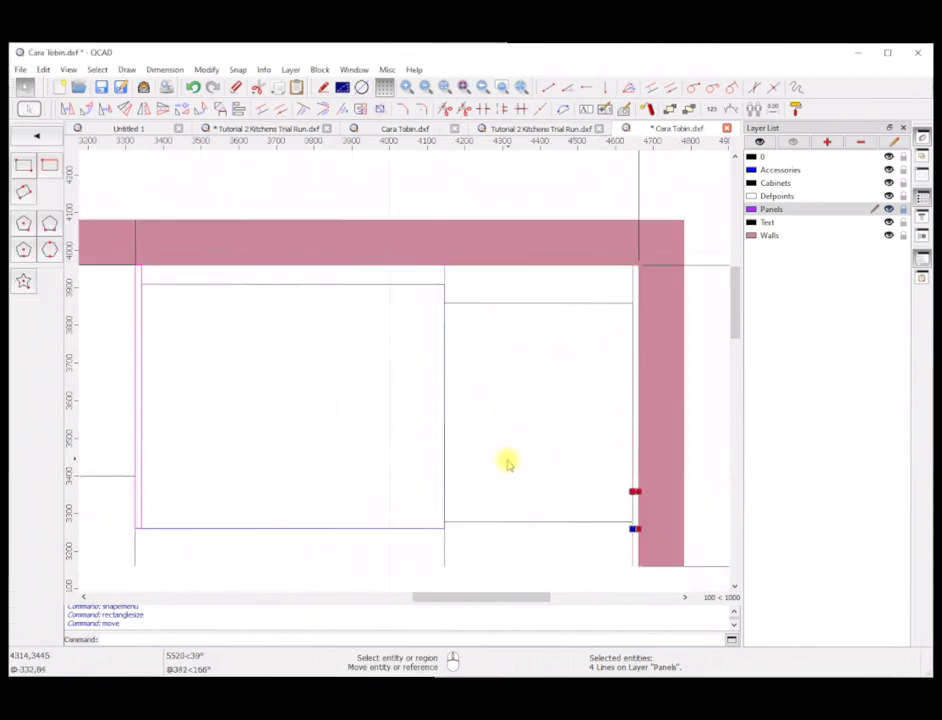
scroll(510, 500, "down", 2)
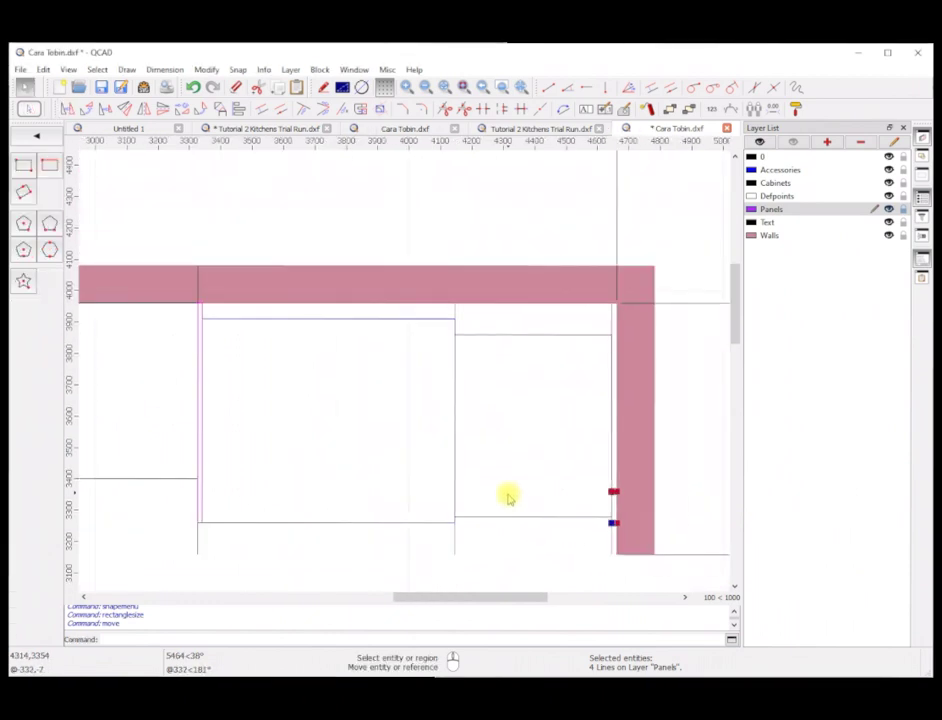
left_click(567, 562)
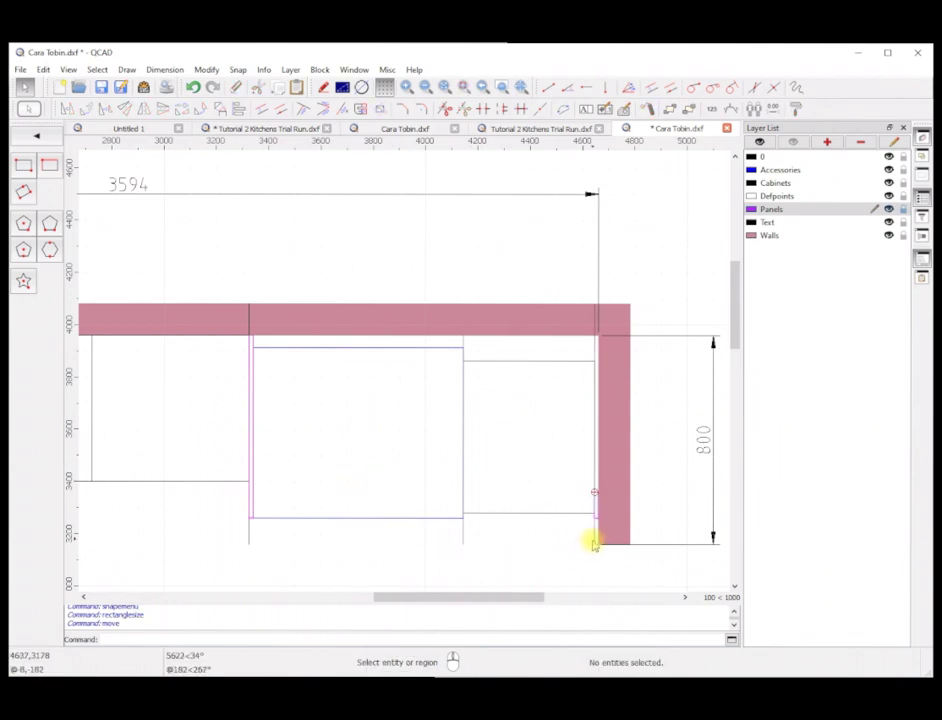
Delete the vertical guide lines at the 16 × 100 panel and at the left edge of the 16 × 700 panel.
left_click(595, 543)
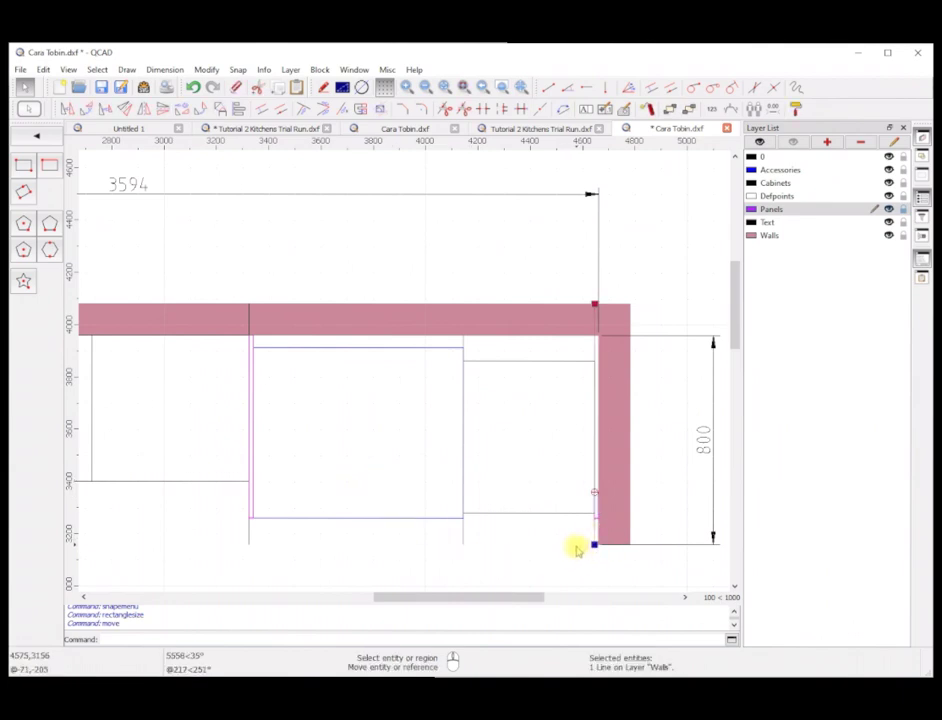
key("Delete")
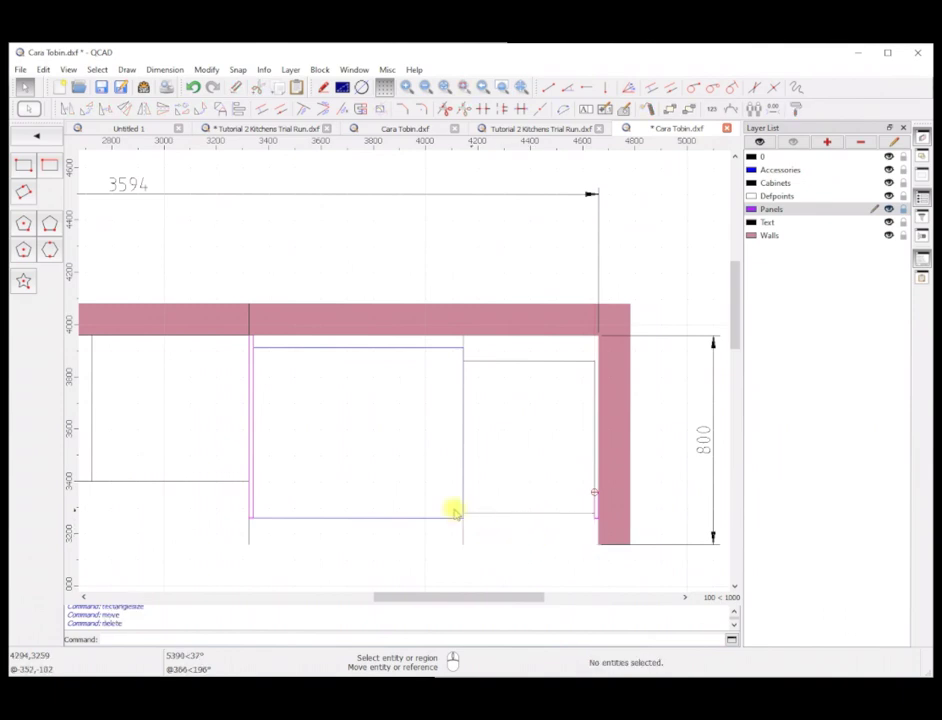
left_click(253, 544)
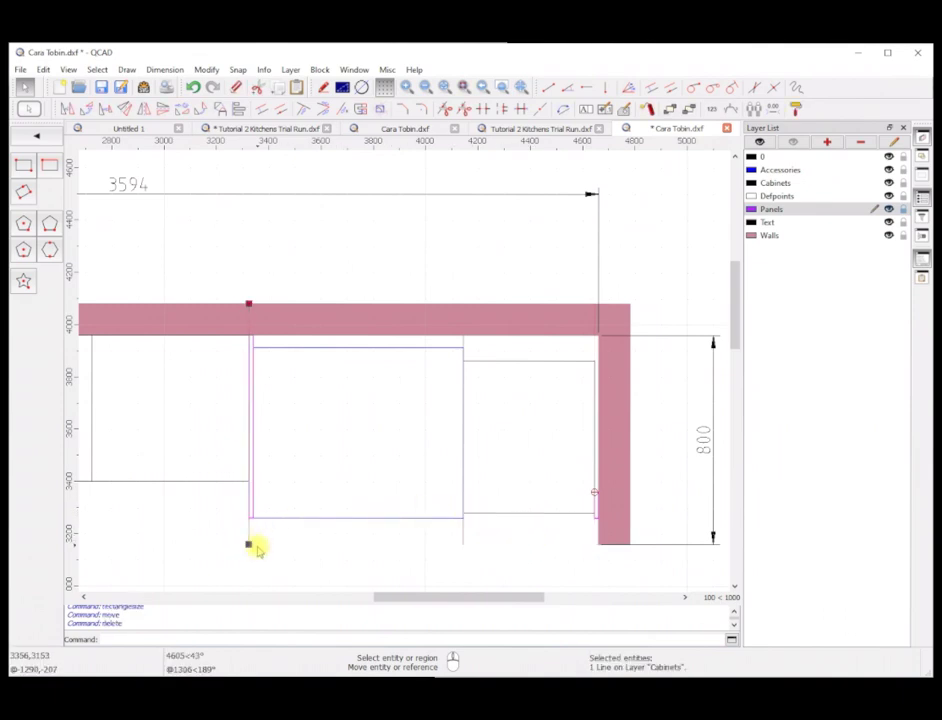
key("Delete")
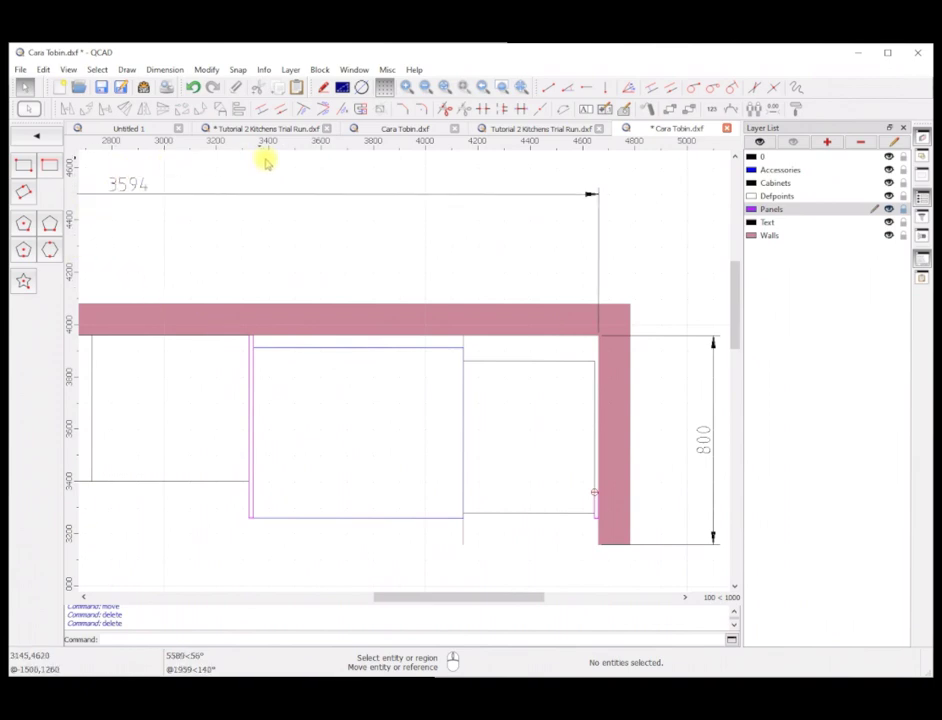
Try to hatch the 16 × 700 panel with all layers shown, using a window selection around it.
left_click(35, 133)
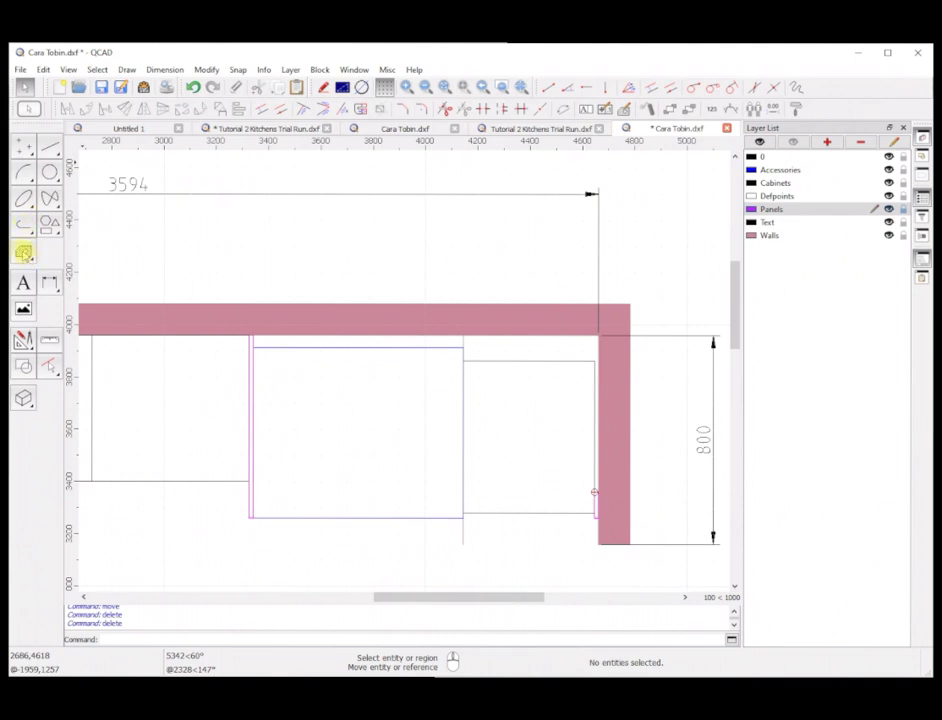
left_click(22, 252)
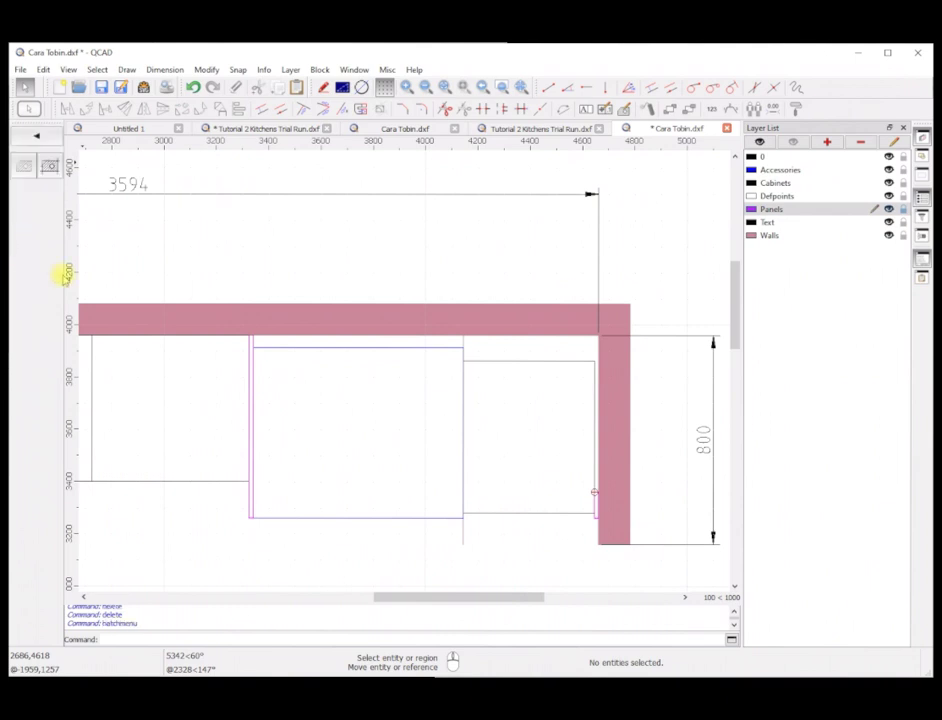
left_click_drag(246, 322, 259, 540)
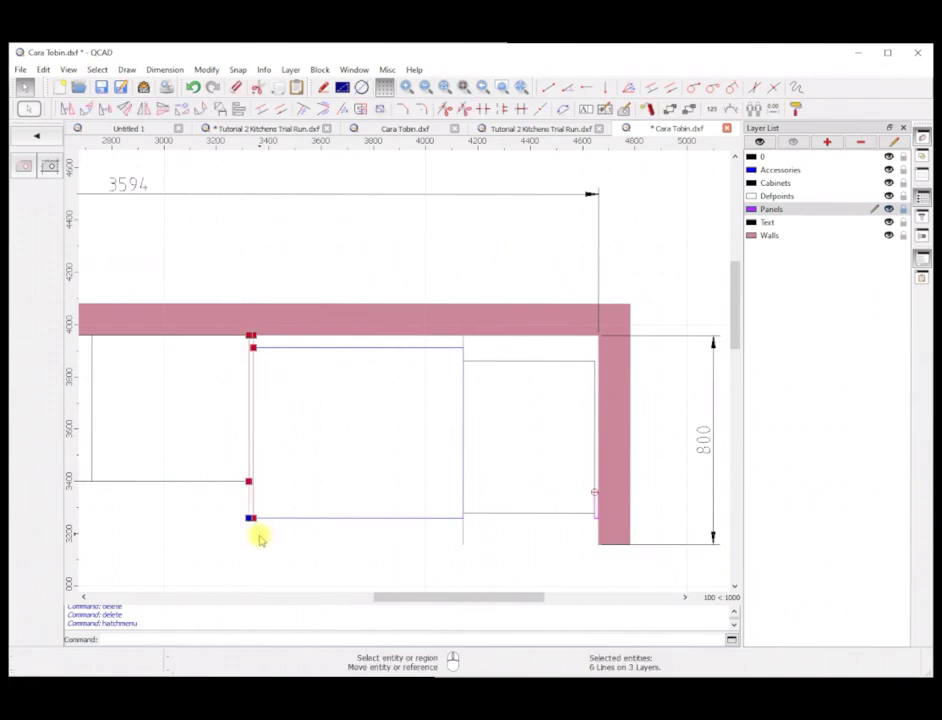
left_click(25, 168)
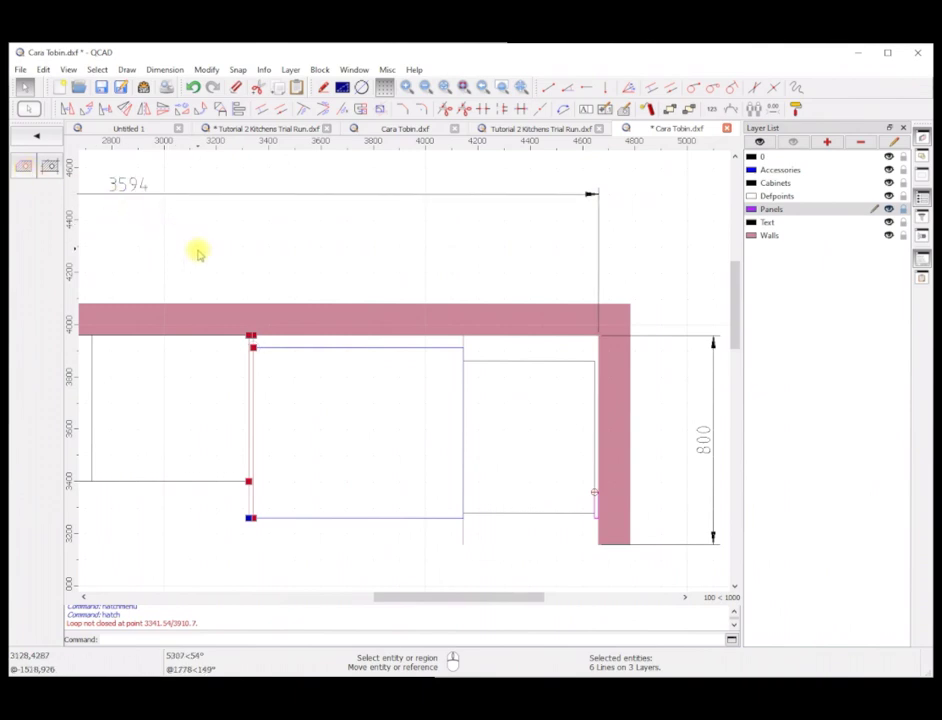
left_click(230, 296)
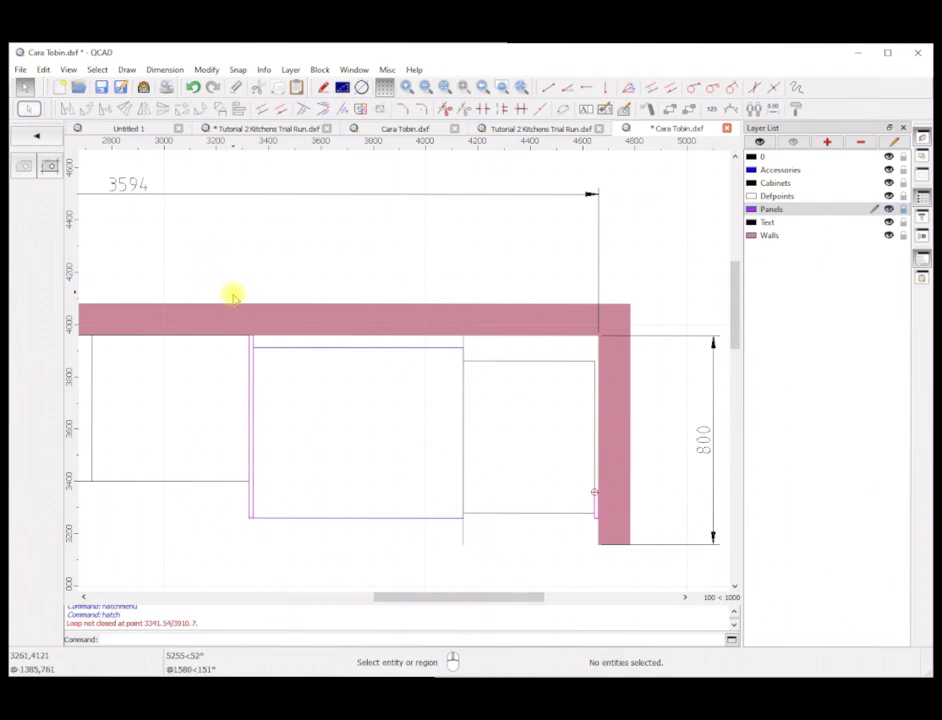
Hide the Cabinets, Accessories and Walls layers, leaving the Panels layer shown.
left_click(858, 667)
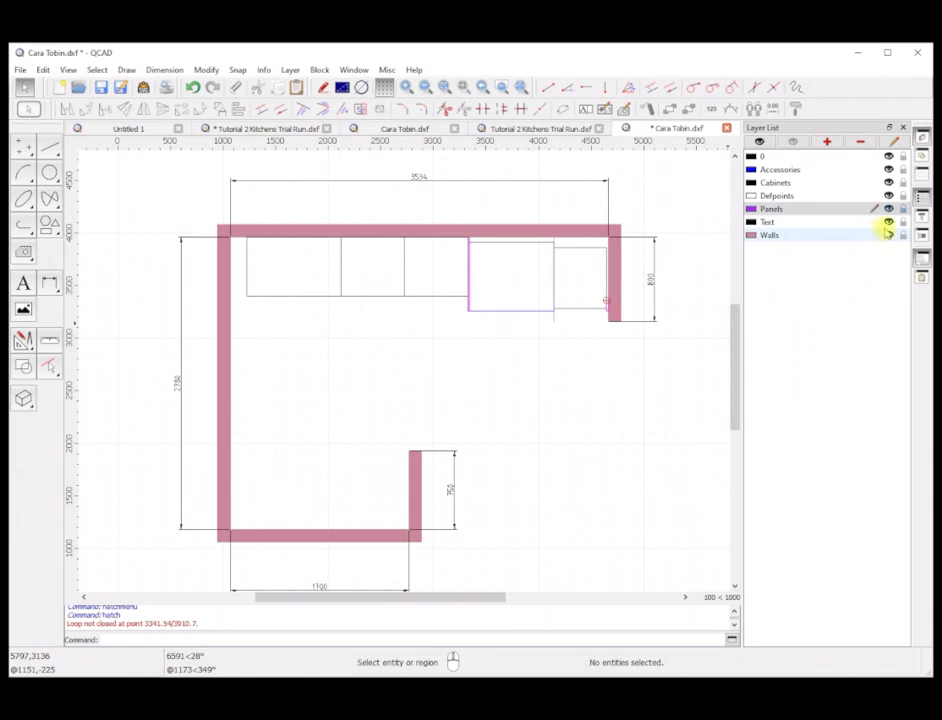
left_click(888, 182)
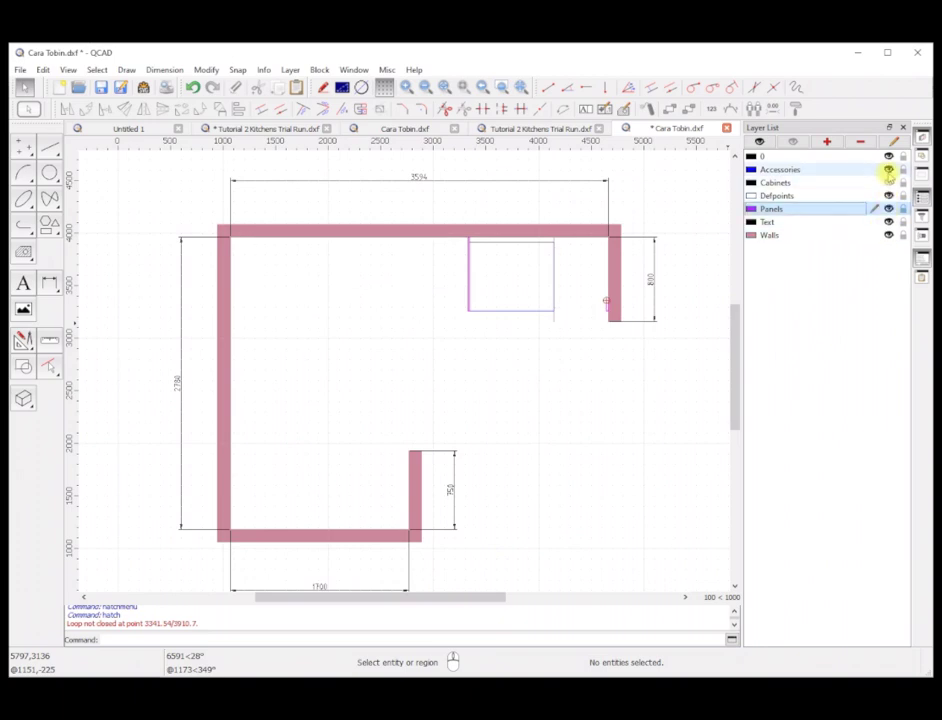
left_click(888, 170)
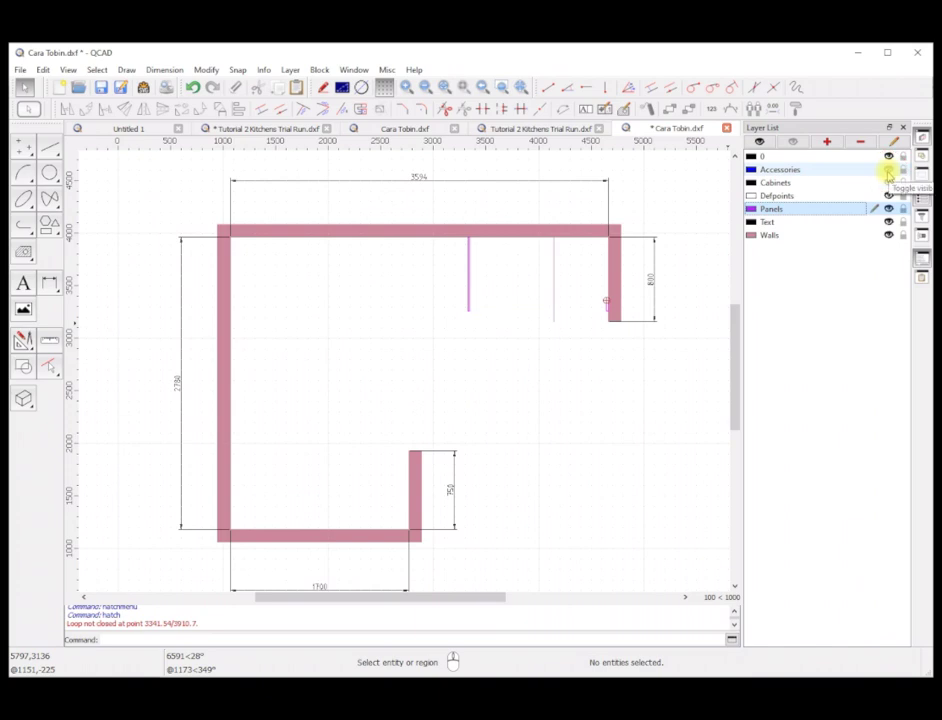
left_click(888, 236)
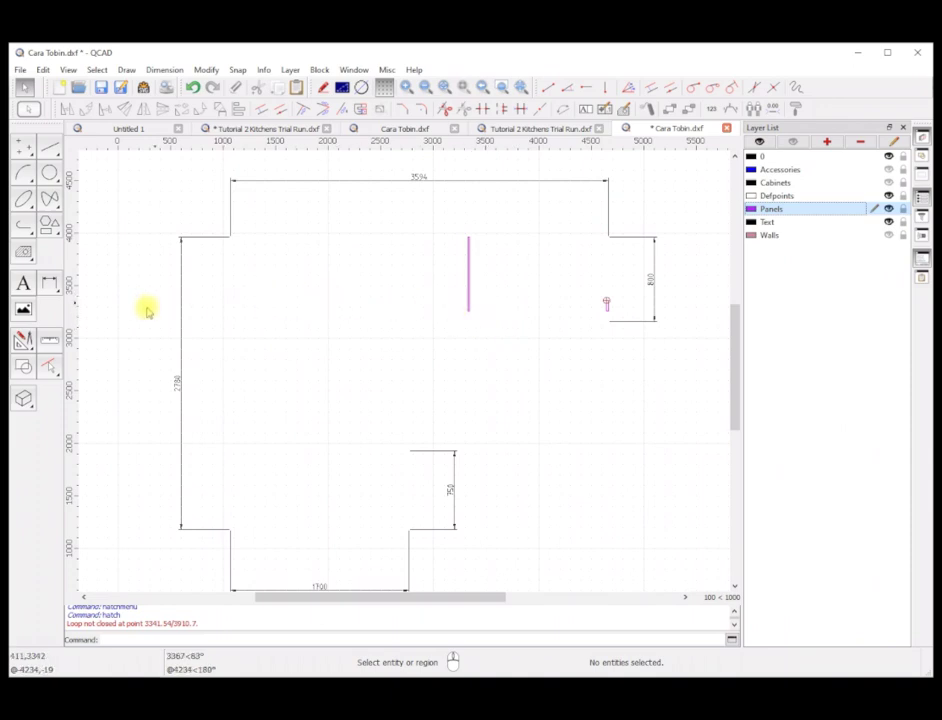
Hatch the 16 × 700 panel with a solid fill, using its four outline lines as the boundary.
left_click(28, 255)
left_click(442, 217)
left_click(494, 341)
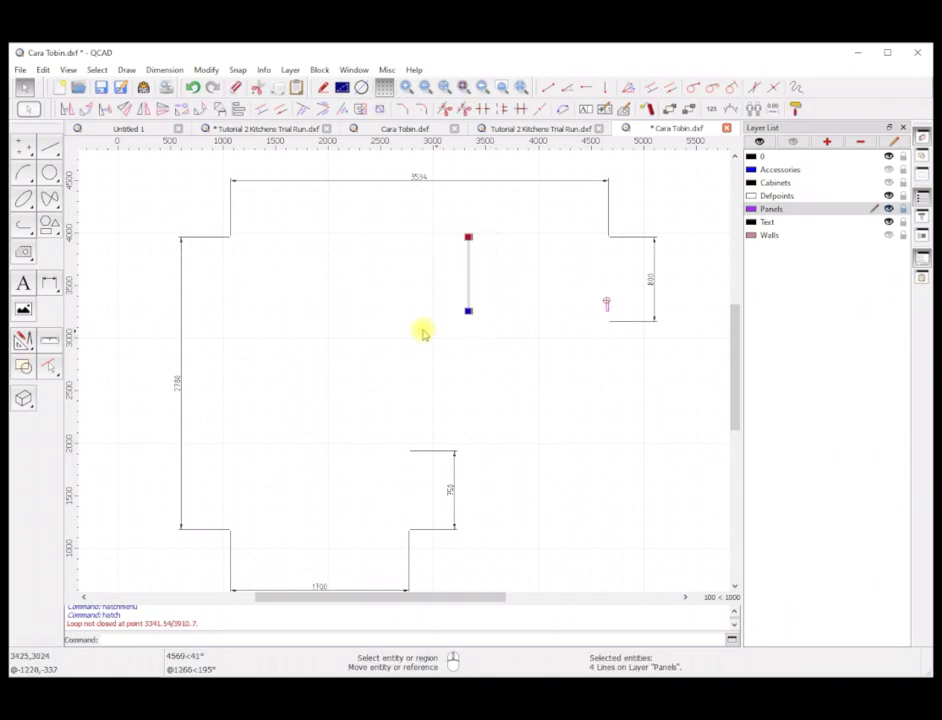
left_click(24, 254)
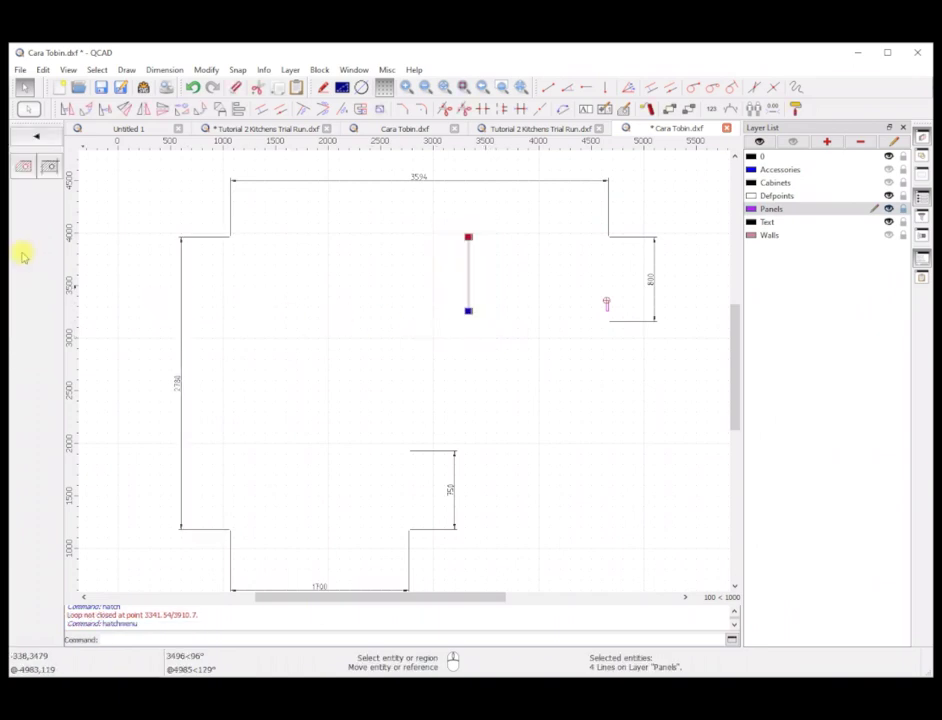
left_click(22, 168)
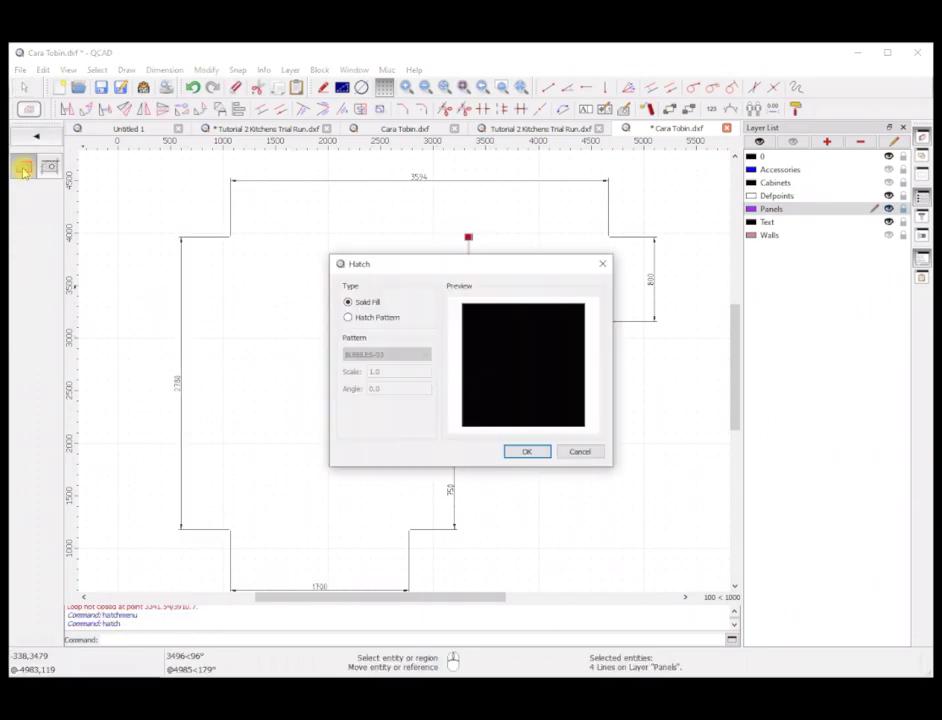
left_click(526, 451)
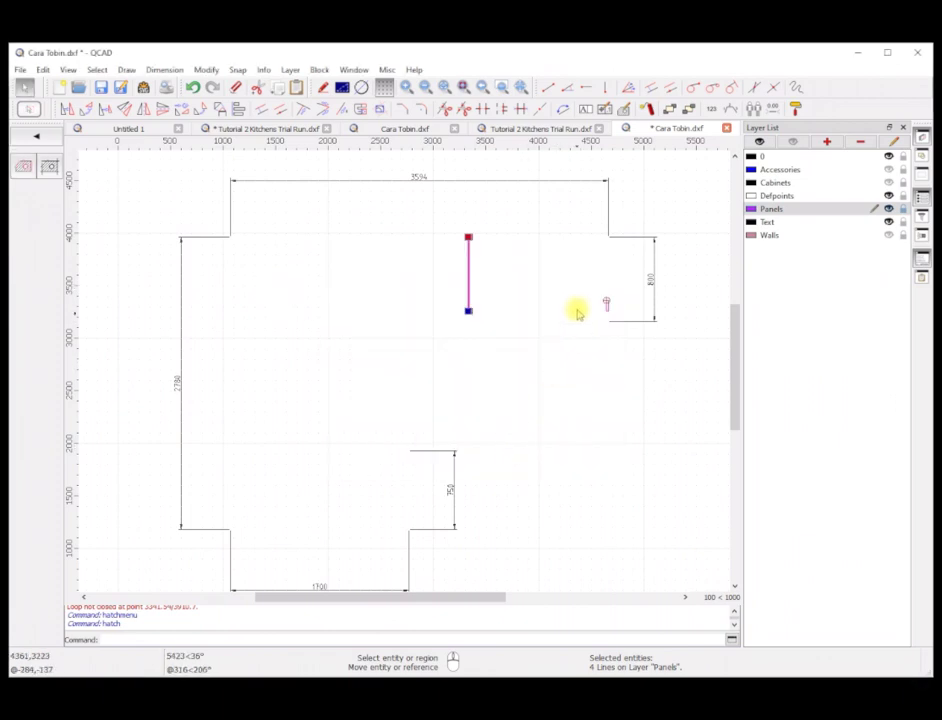
Hatch the small 16 × 100 panel beside the right-hand wall with a solid fill.
left_click_drag(597, 283, 618, 311)
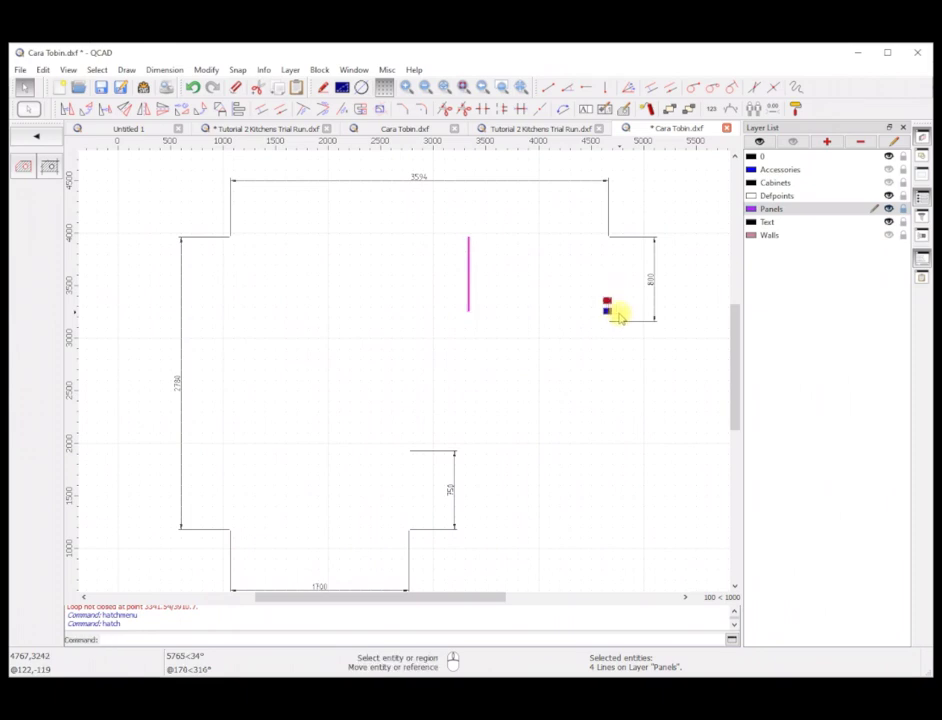
left_click(27, 167)
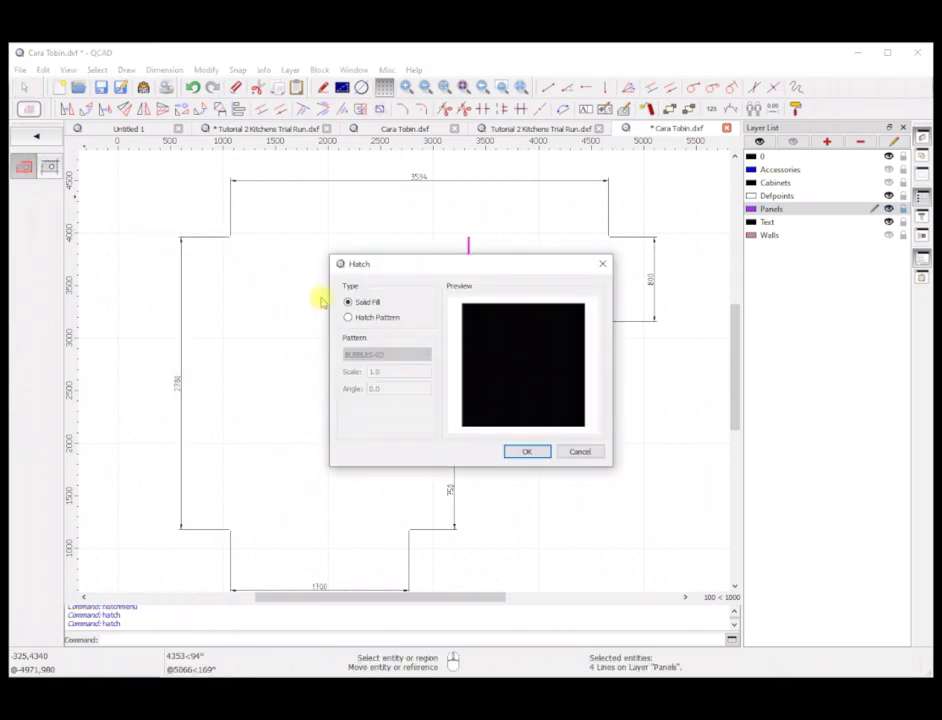
left_click(512, 452)
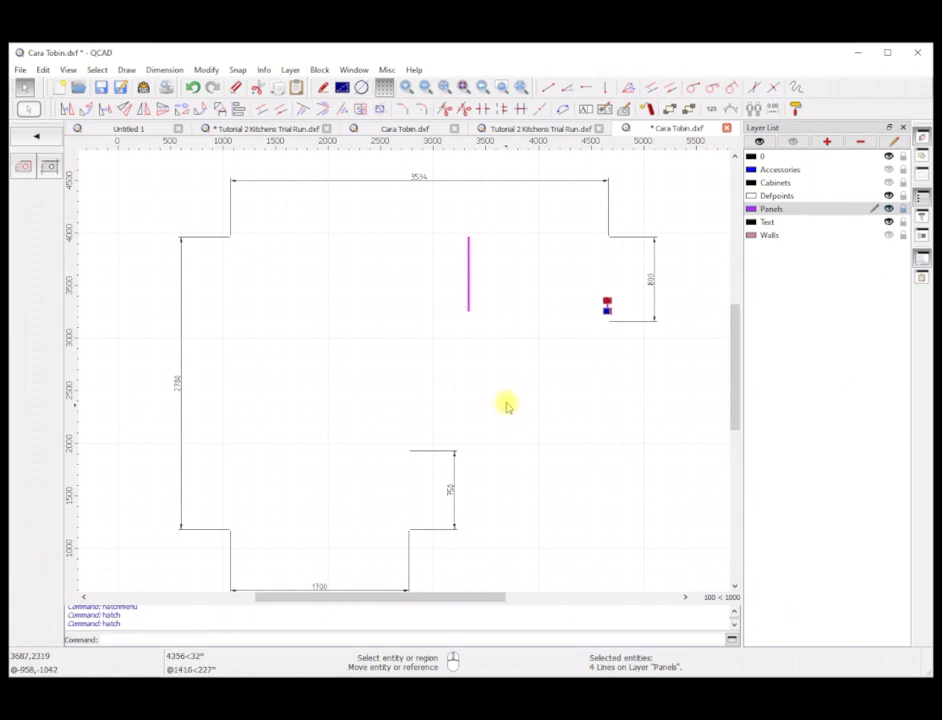
Show the Walls, Cabinets and Accessories layers again and clear the panel selection.
left_click(888, 235)
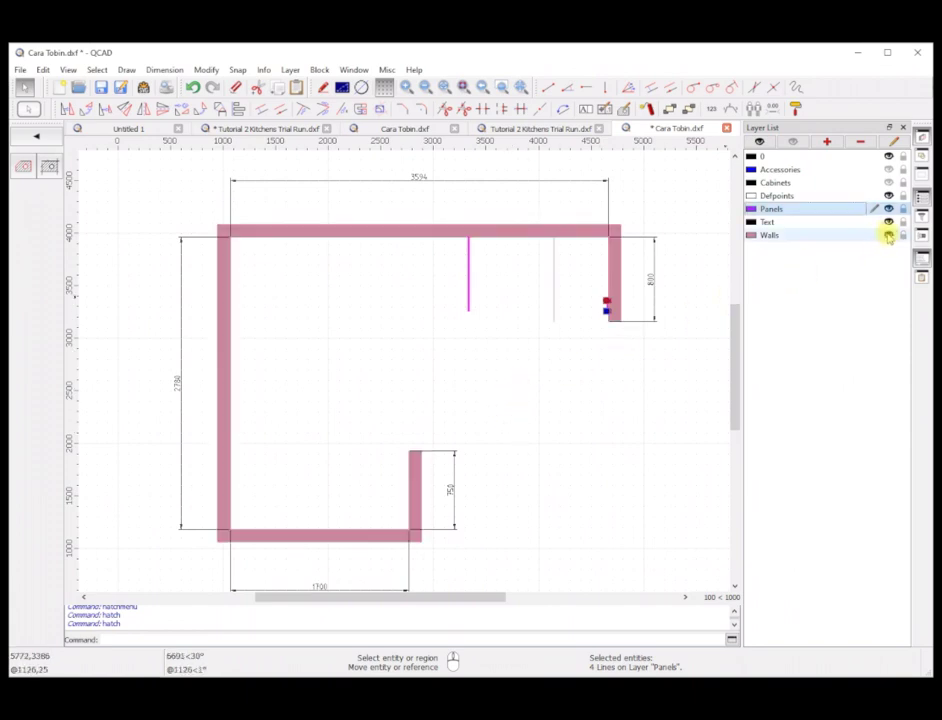
left_click(888, 182)
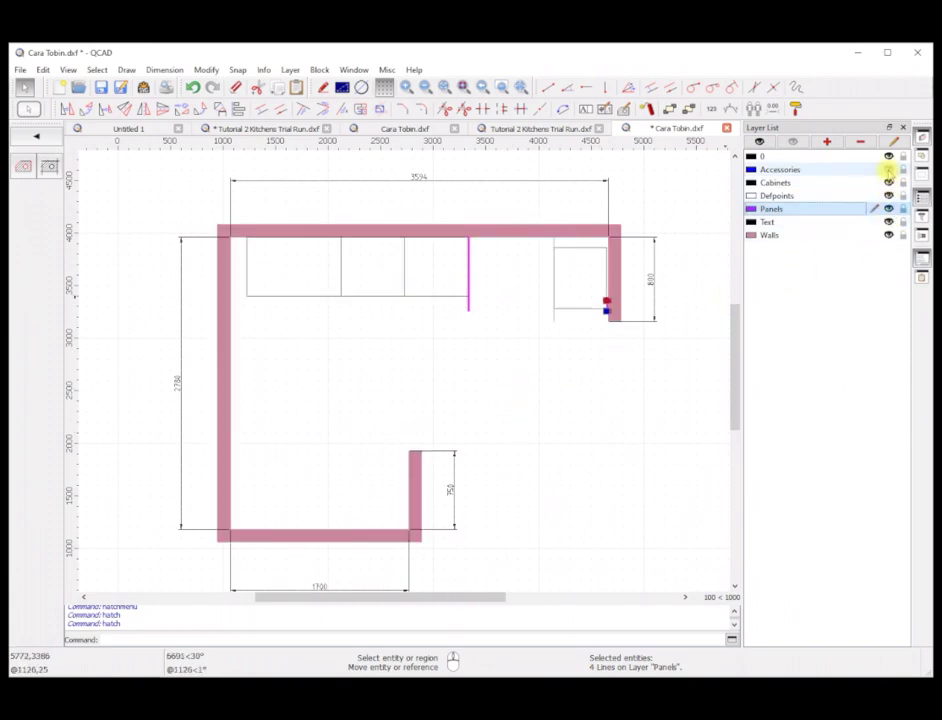
left_click(888, 170)
left_click(552, 355)
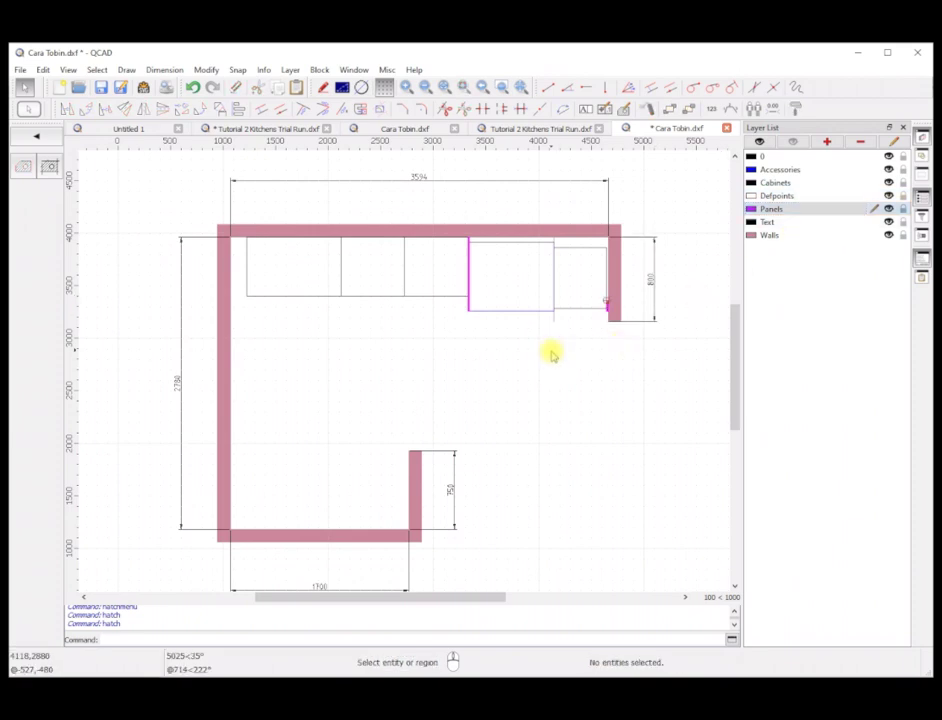
Delete the leftover vertical guide line between the accessory and the end cabinet, and save the drawing.
left_click(551, 317)
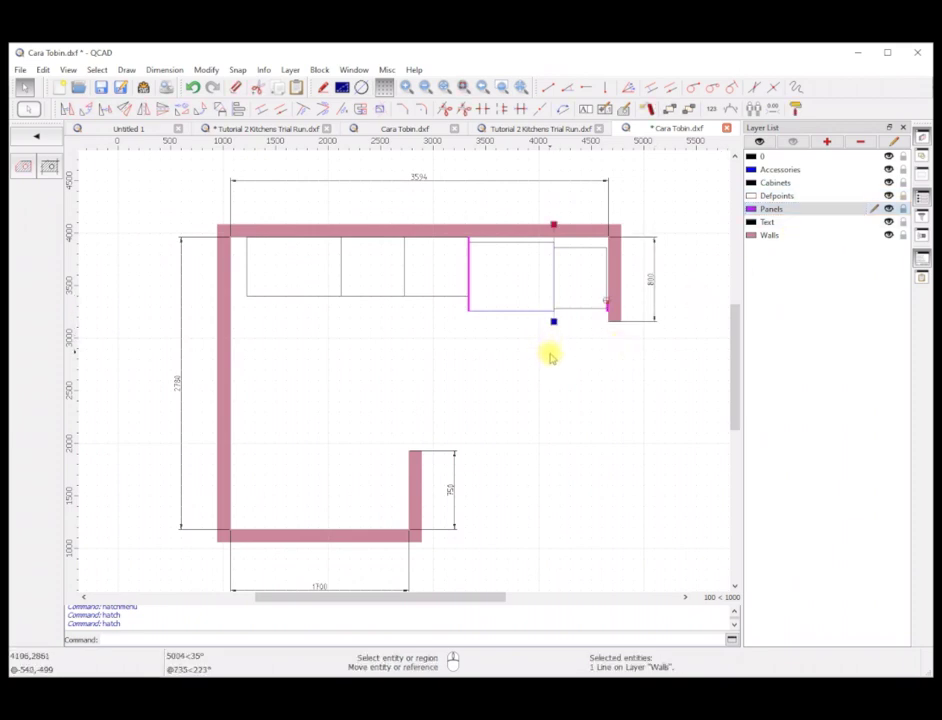
key("Delete")
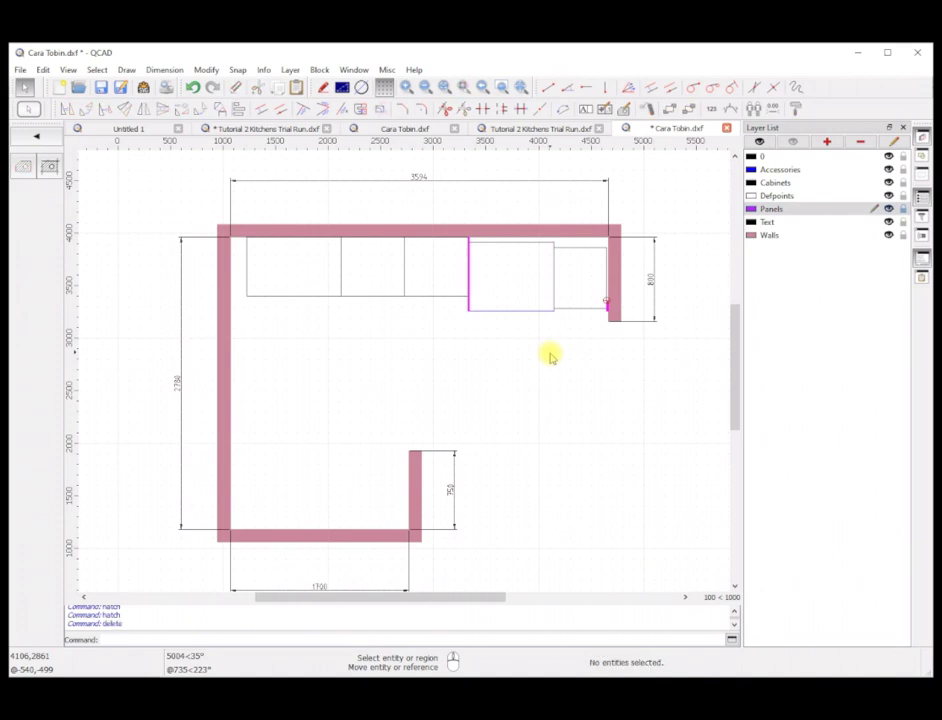
left_click(101, 88)
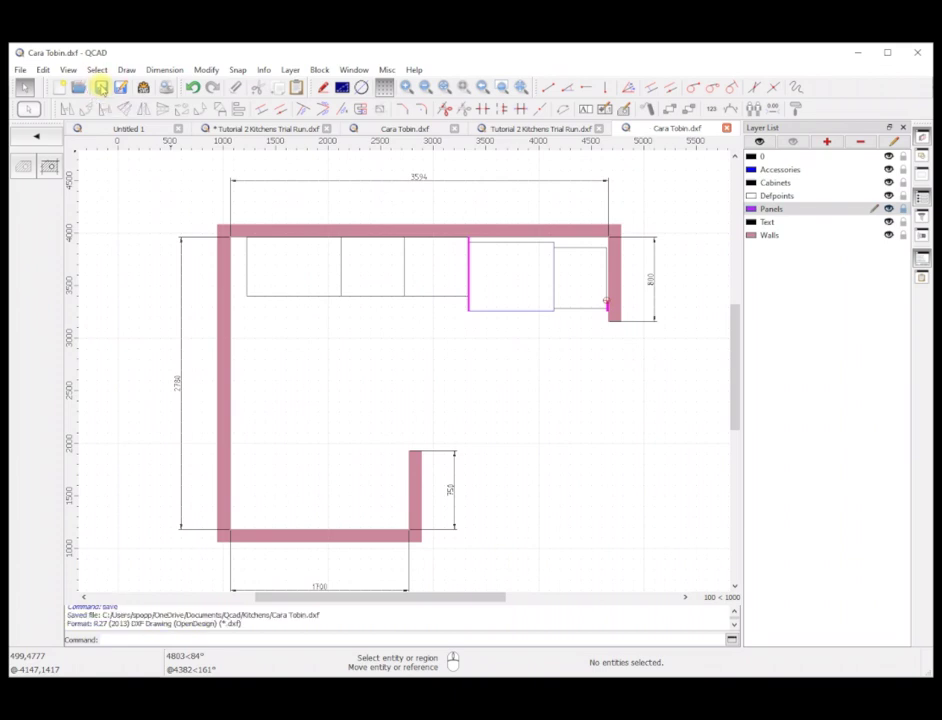